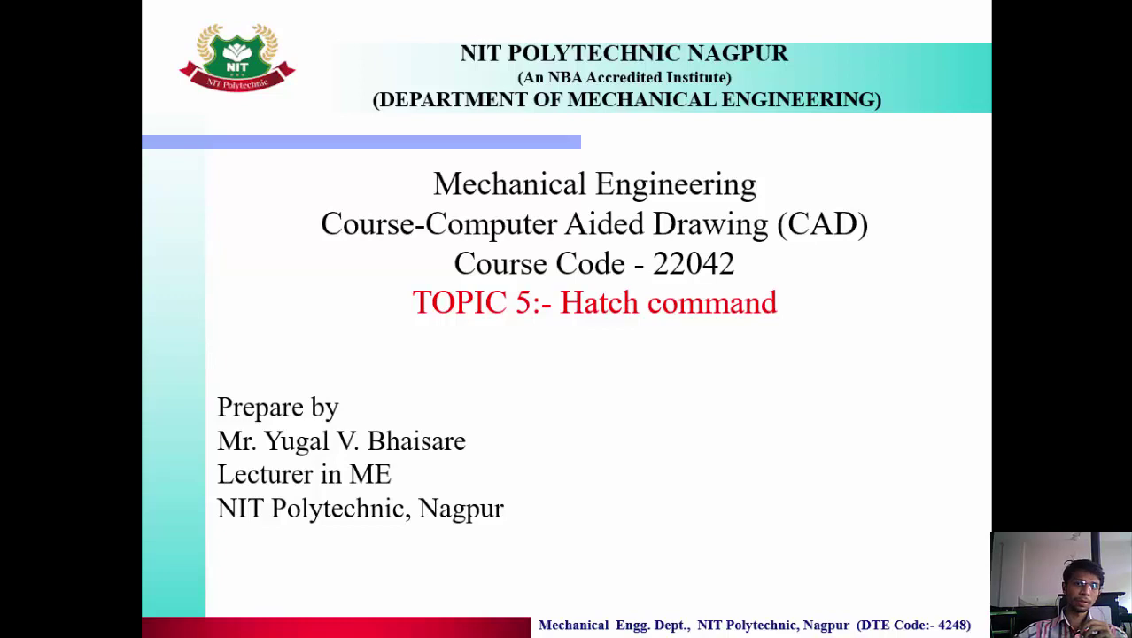
Advance to the Program Outcomes slide and tick items 1, 4 and 7 with the red pen.
key(Right)
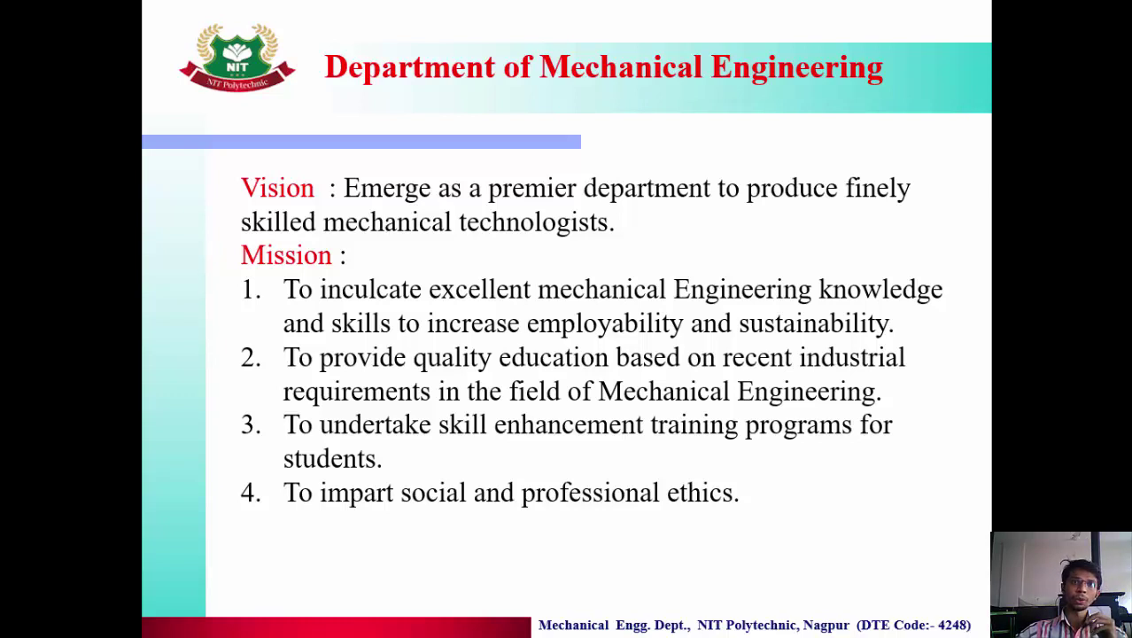
key(Right)
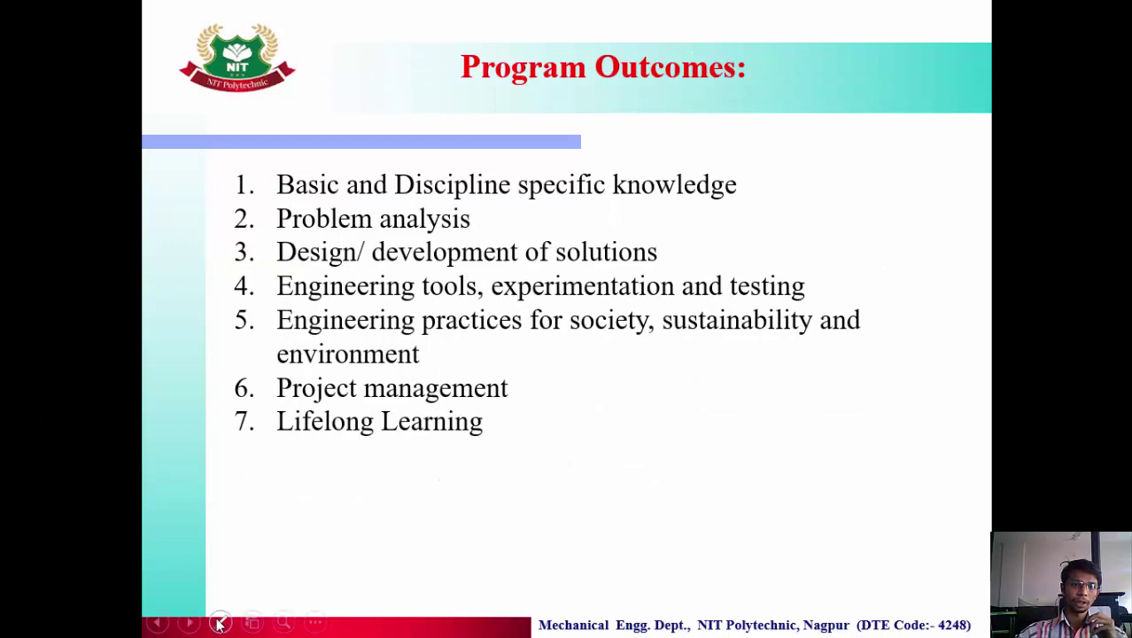
click(219, 621)
click(170, 486)
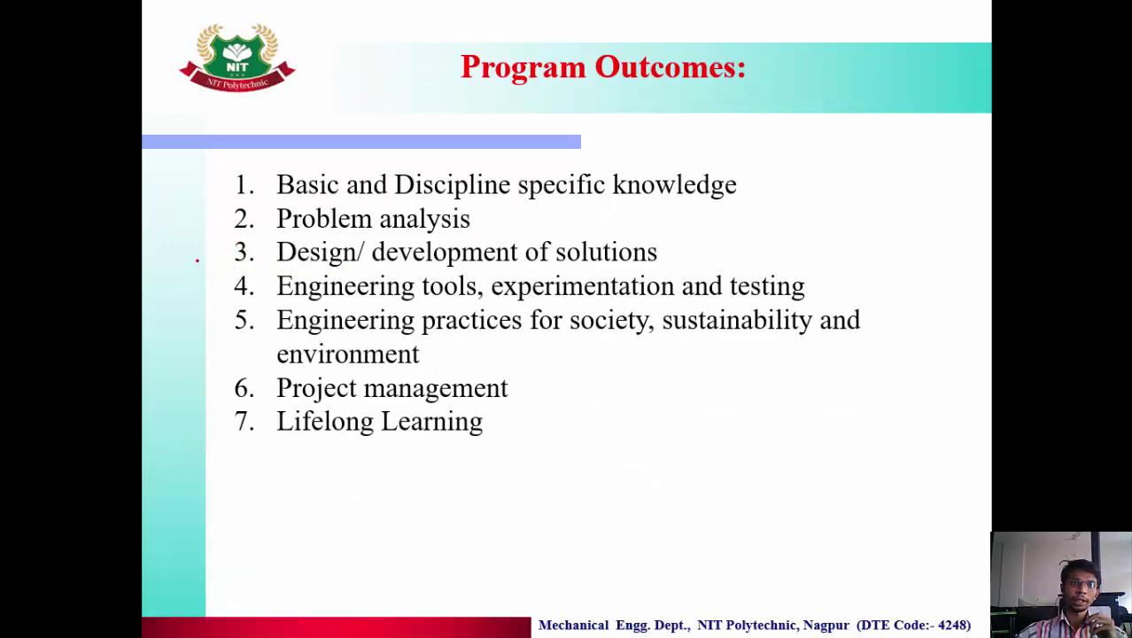
mouse_move(210, 171)
mouse_down()
mouse_move(217, 211)
mouse_move(289, 164)
mouse_up()
mouse_move(208, 278)
mouse_down()
mouse_move(217, 301)
mouse_move(266, 271)
mouse_up()
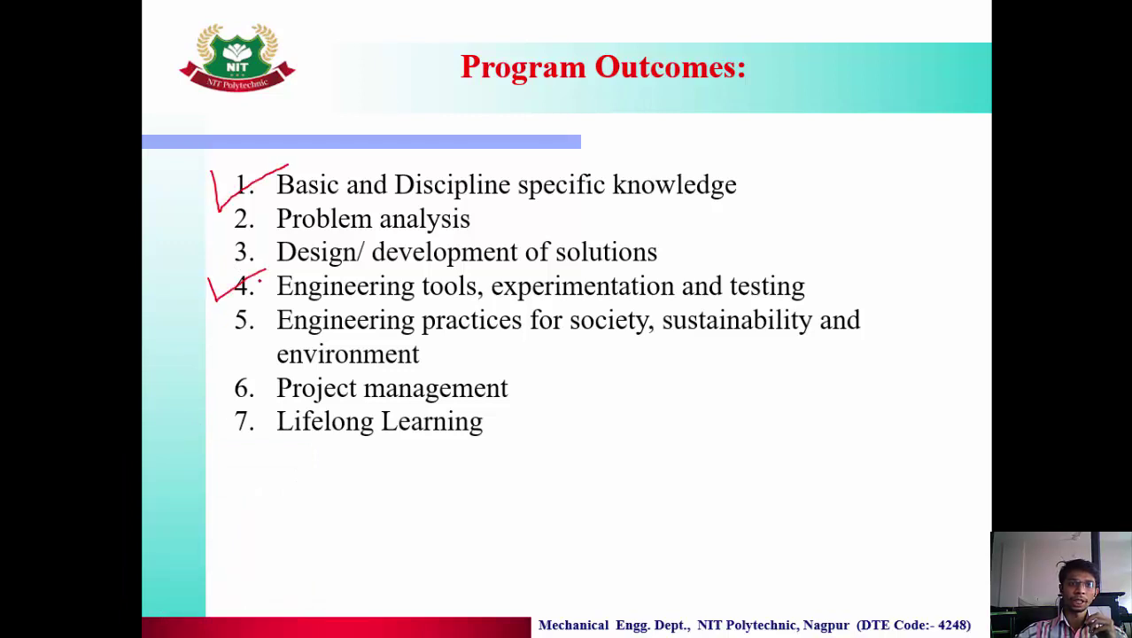
drag(209, 426, 259, 392)
End the slide show, discard the ink ticks, and switch to AutoCAD's empty Drawing1.
key(Right)
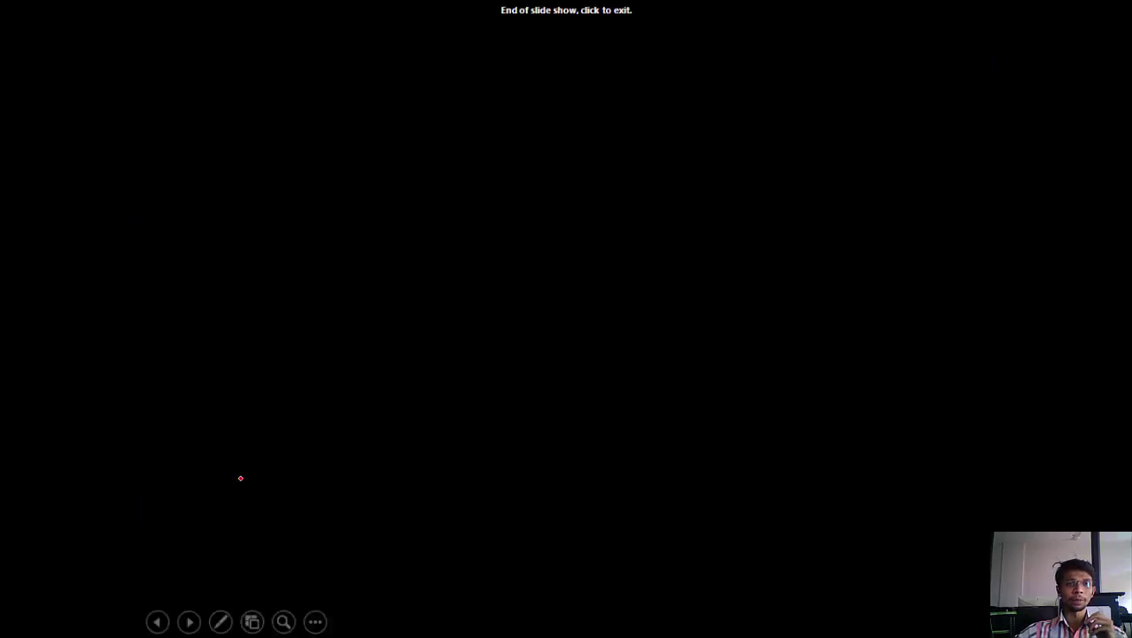
key(Right)
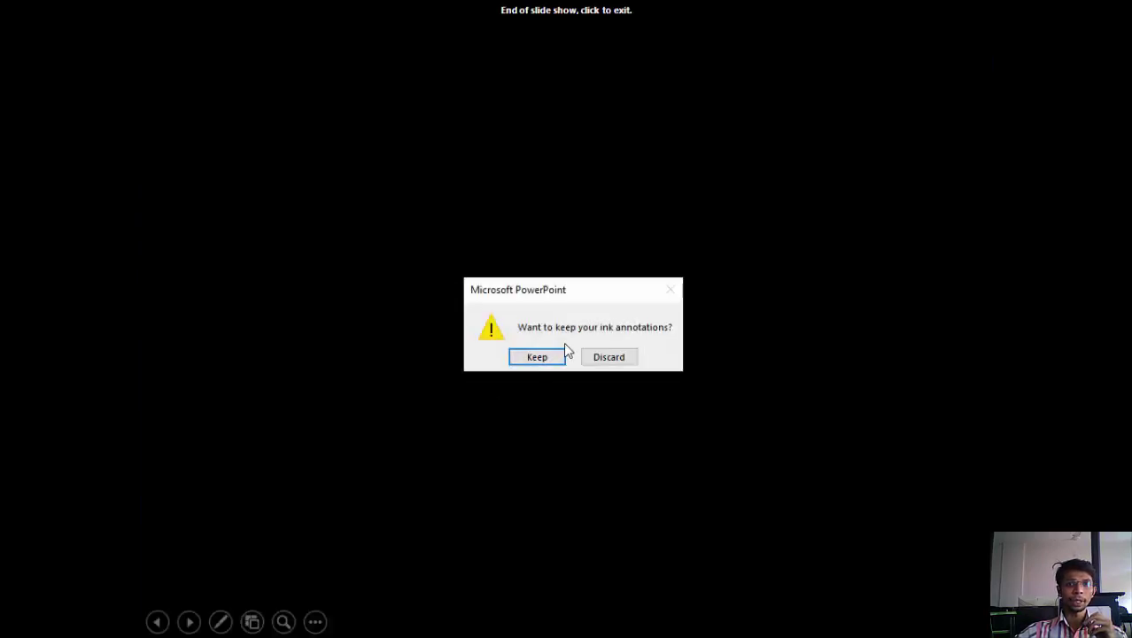
click(591, 356)
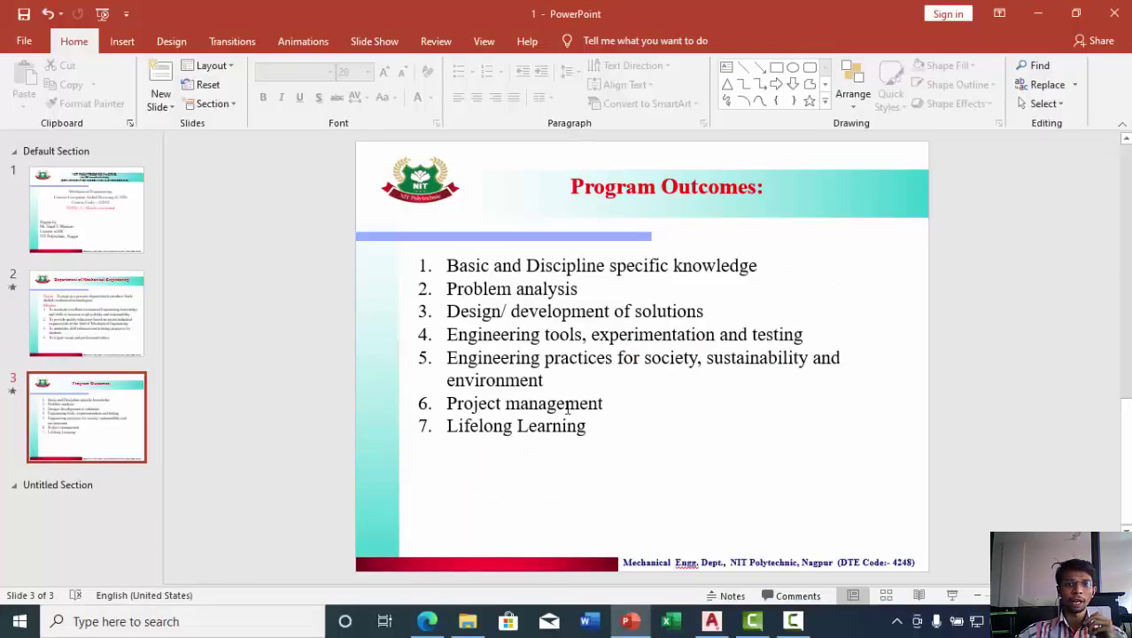
click(710, 621)
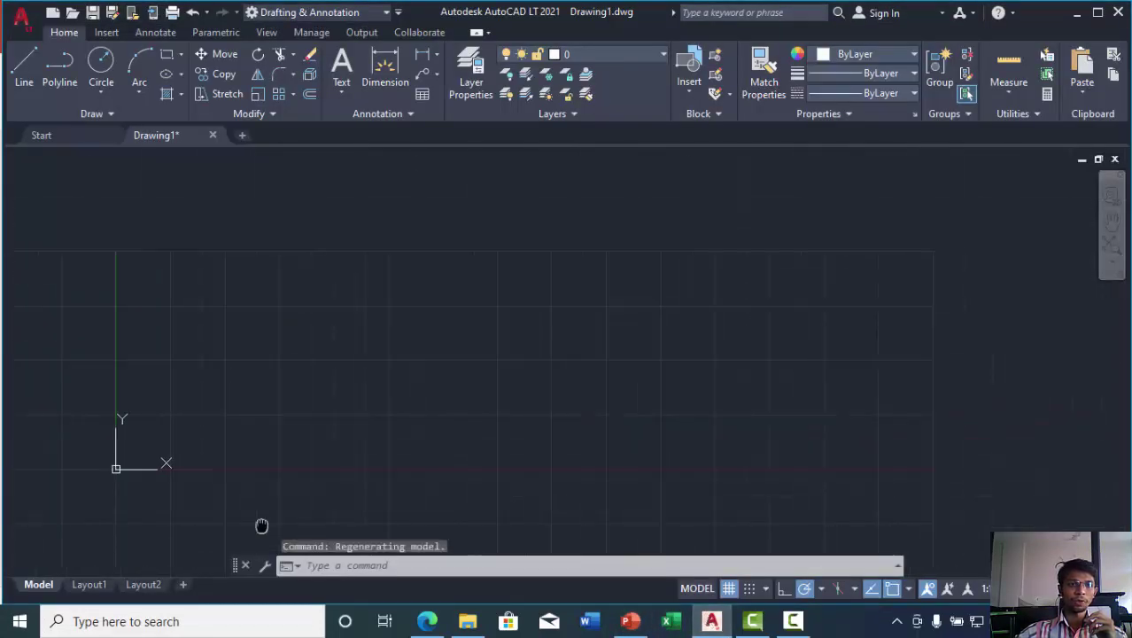
Pan the empty drawing so the UCS origin sits near the lower-left corner.
middle_drag(587, 363, 238, 551)
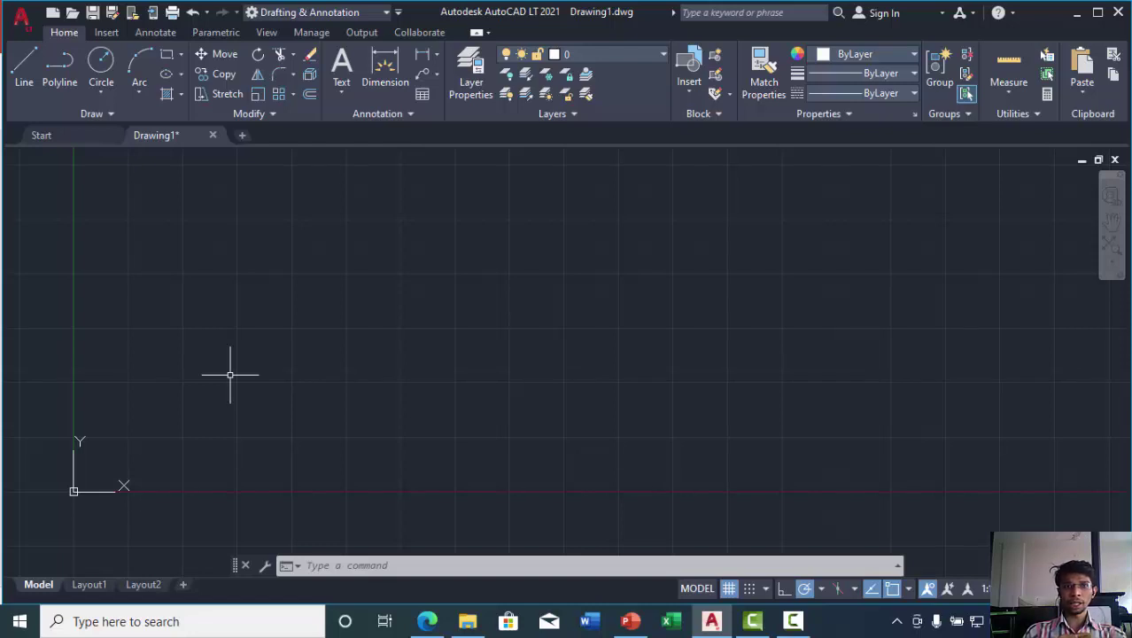
Draw a rectangle left of centre with REC, then start the HATCH command.
text(R)
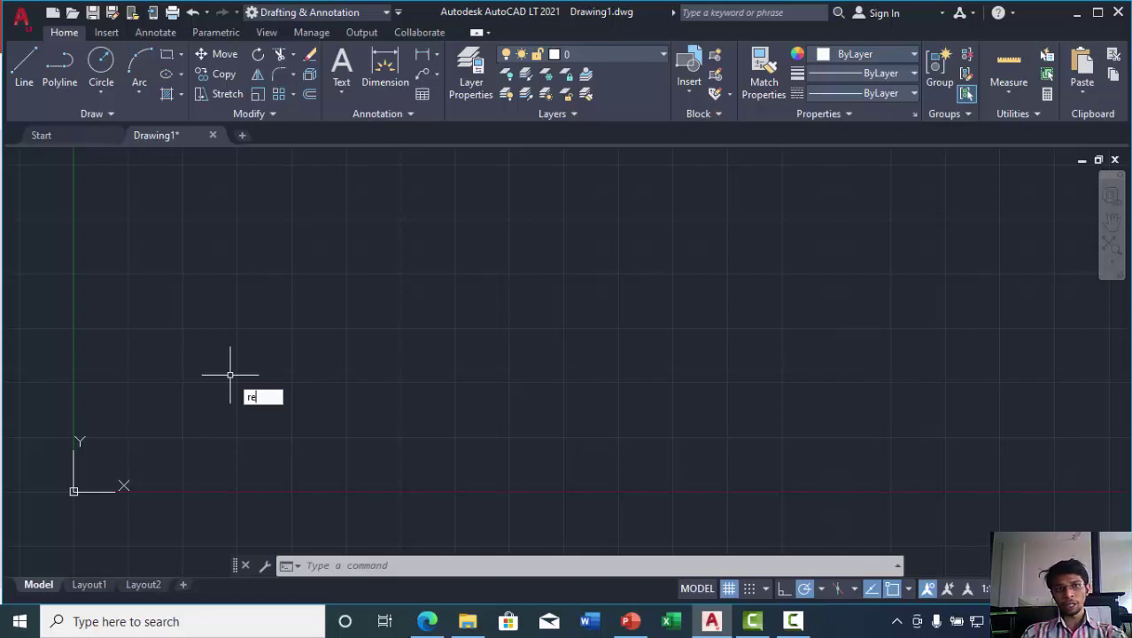
text(EC)
key(Return)
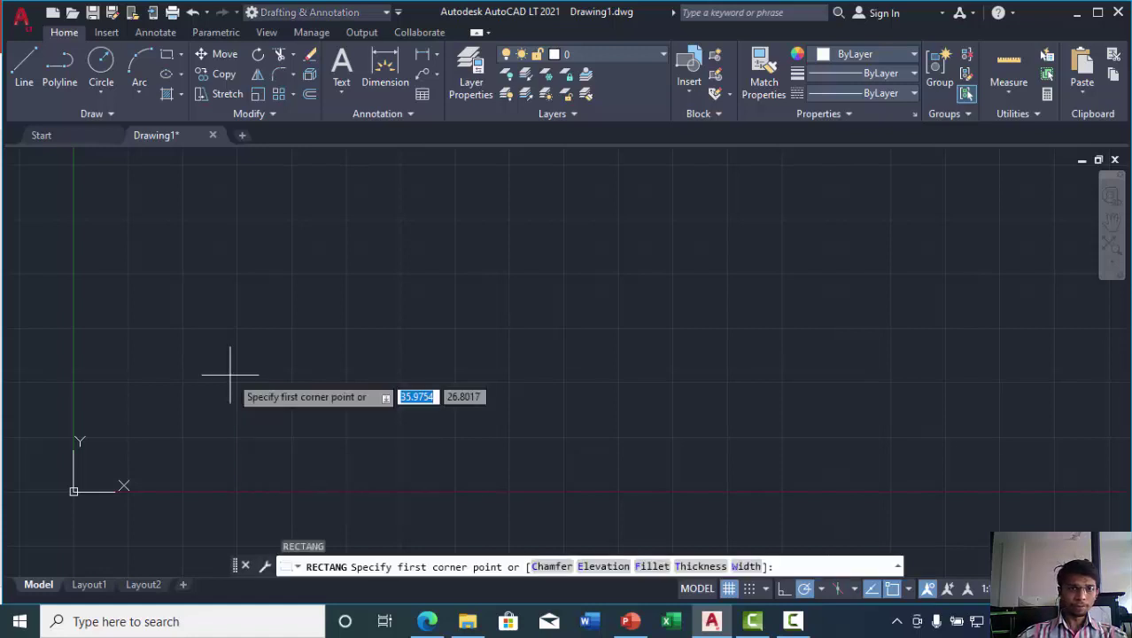
click(235, 264)
click(595, 408)
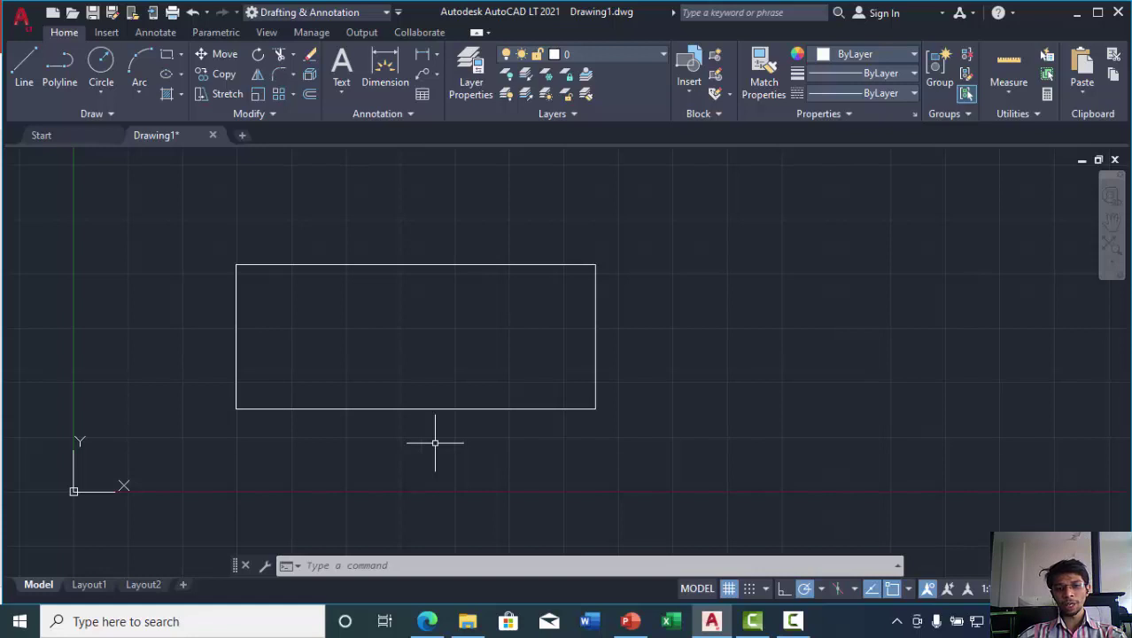
text(h)
key(Return)
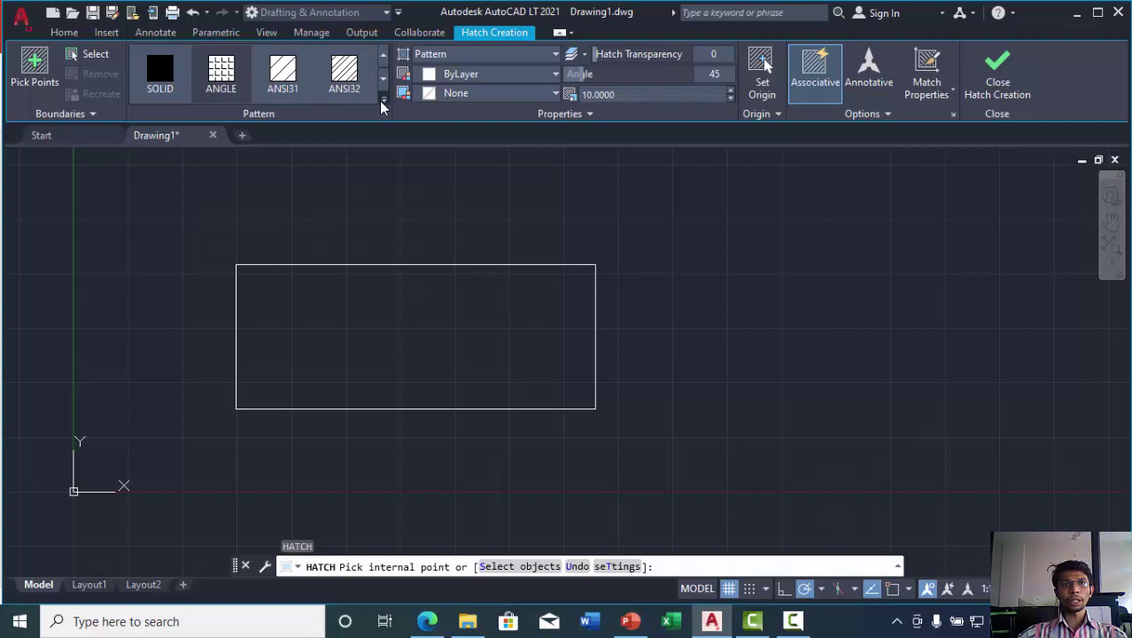
Expand the hatch pattern gallery and scroll down to the LINE pattern.
click(383, 102)
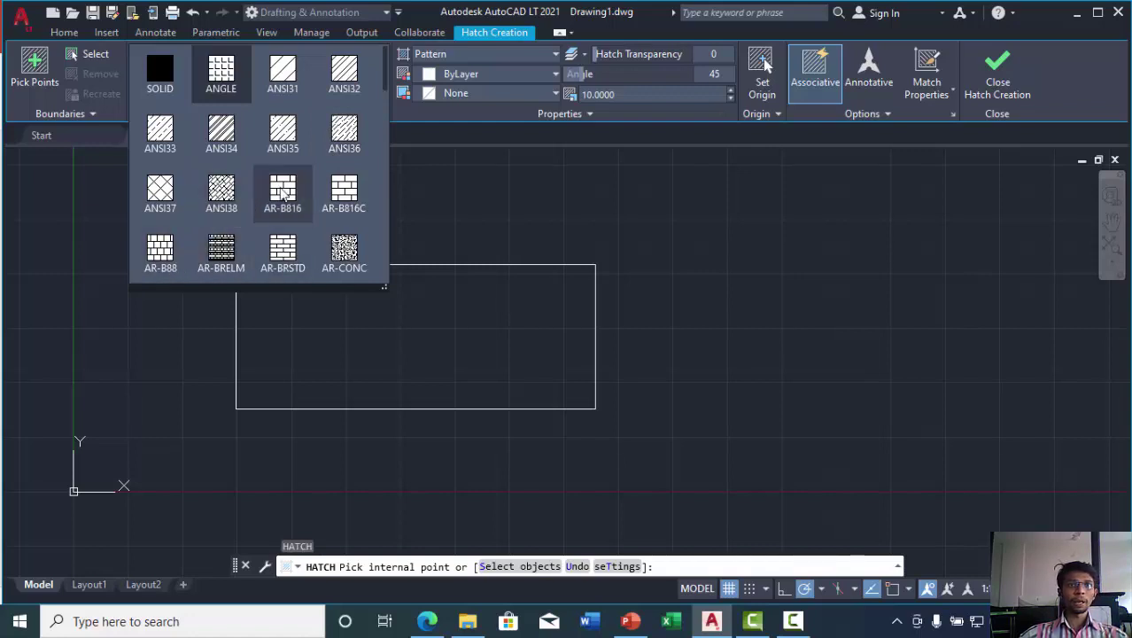
scroll(287, 195, down, 1)
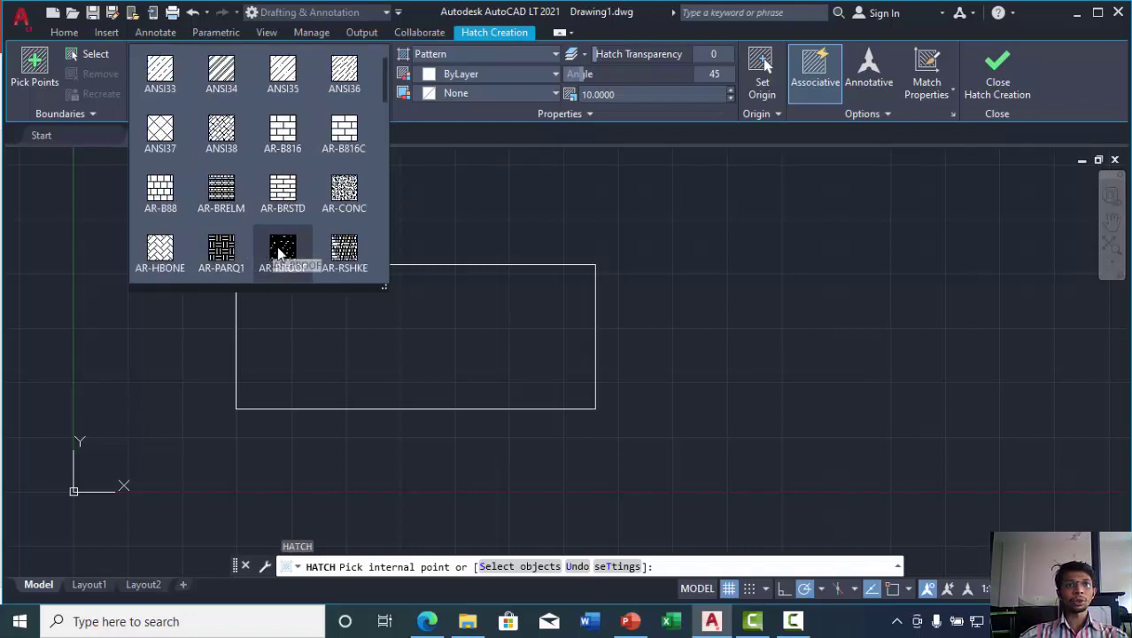
scroll(279, 252, down, 1)
scroll(279, 253, down, 1)
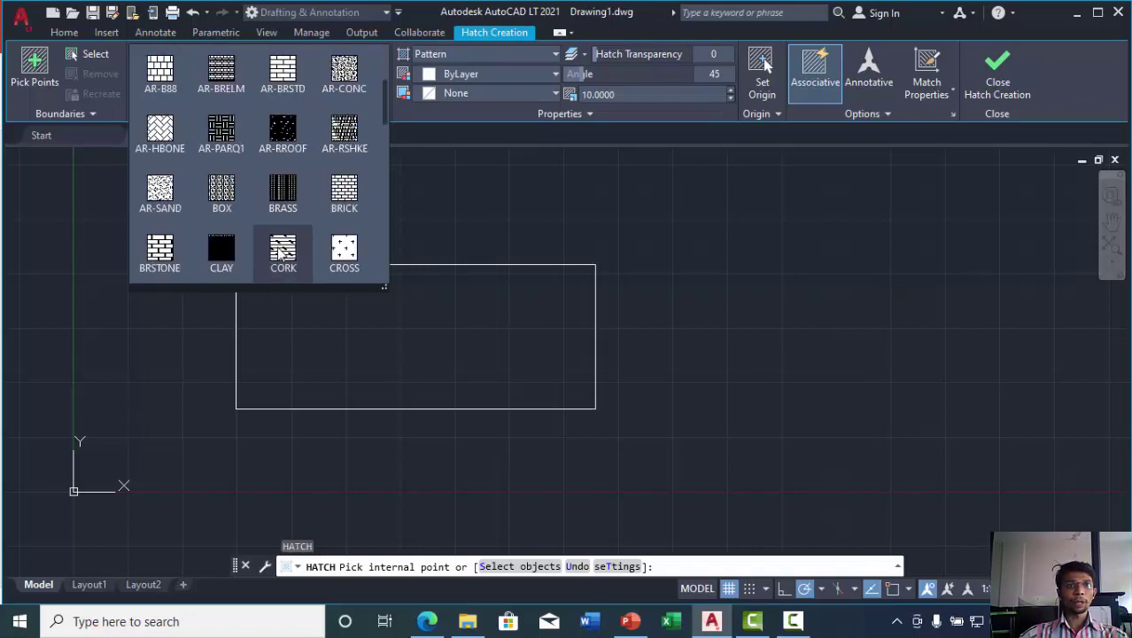
scroll(282, 248, down, 1)
scroll(285, 241, down, 1)
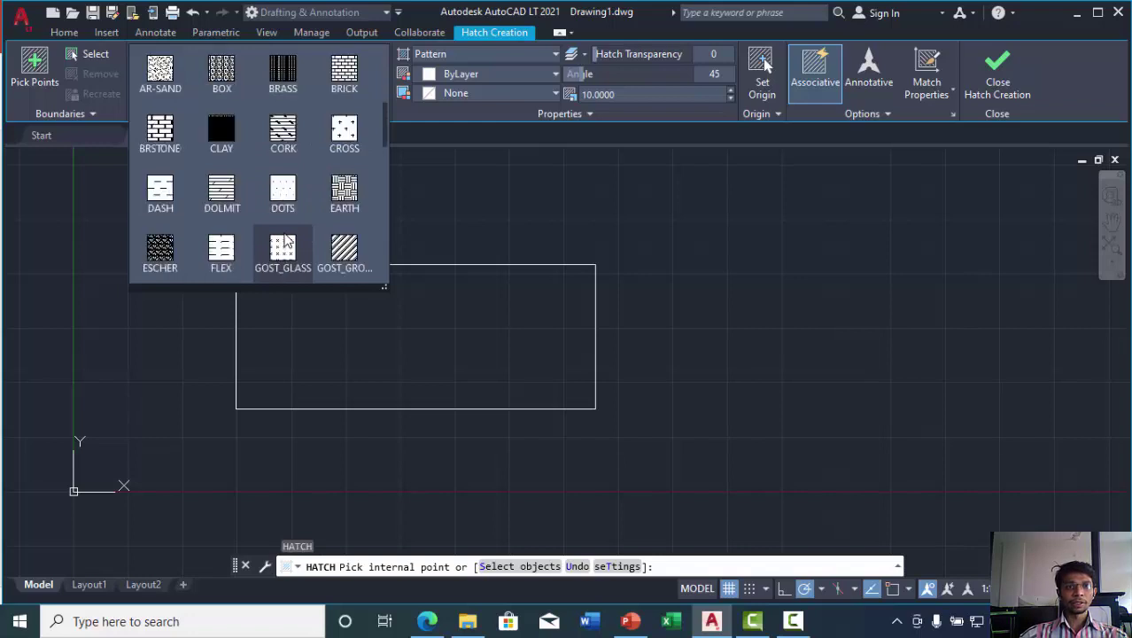
scroll(285, 241, down, 1)
scroll(286, 241, down, 1)
scroll(285, 241, down, 1)
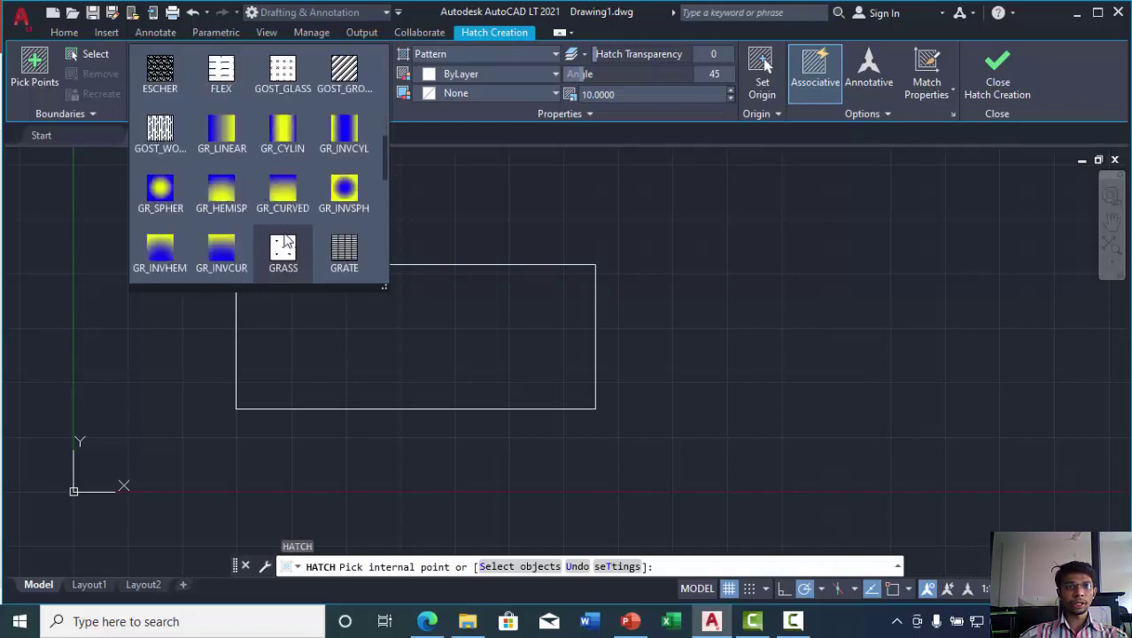
scroll(285, 241, down, 1)
scroll(286, 241, down, 2)
scroll(285, 241, down, 1)
scroll(286, 241, down, 1)
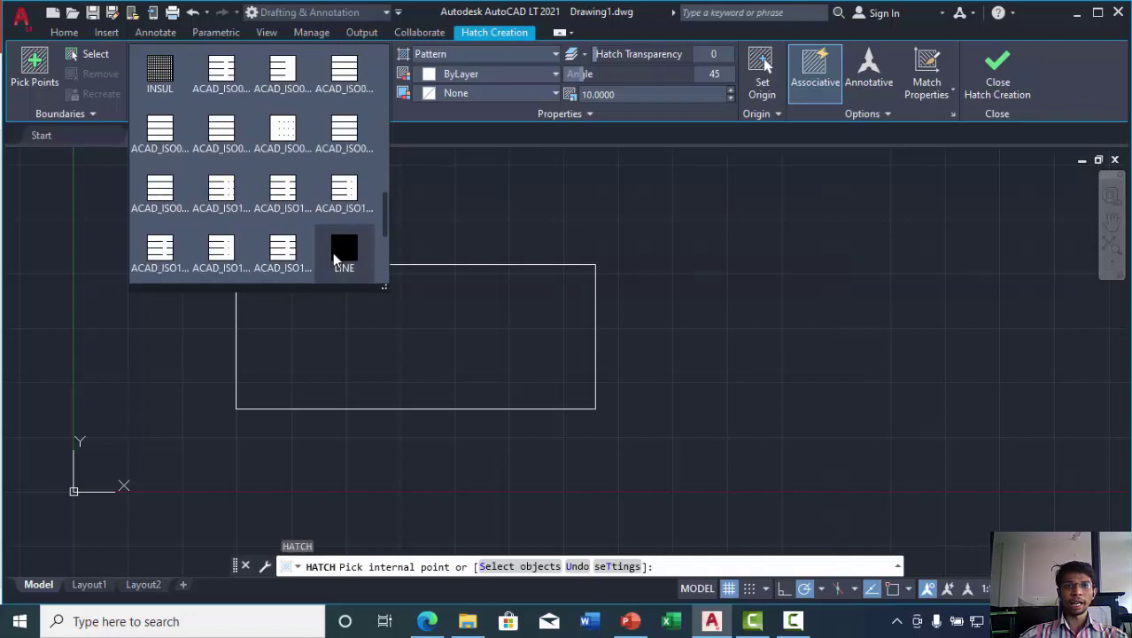
Choose the LINE hatch pattern with scale 12 and angle 45.
click(343, 259)
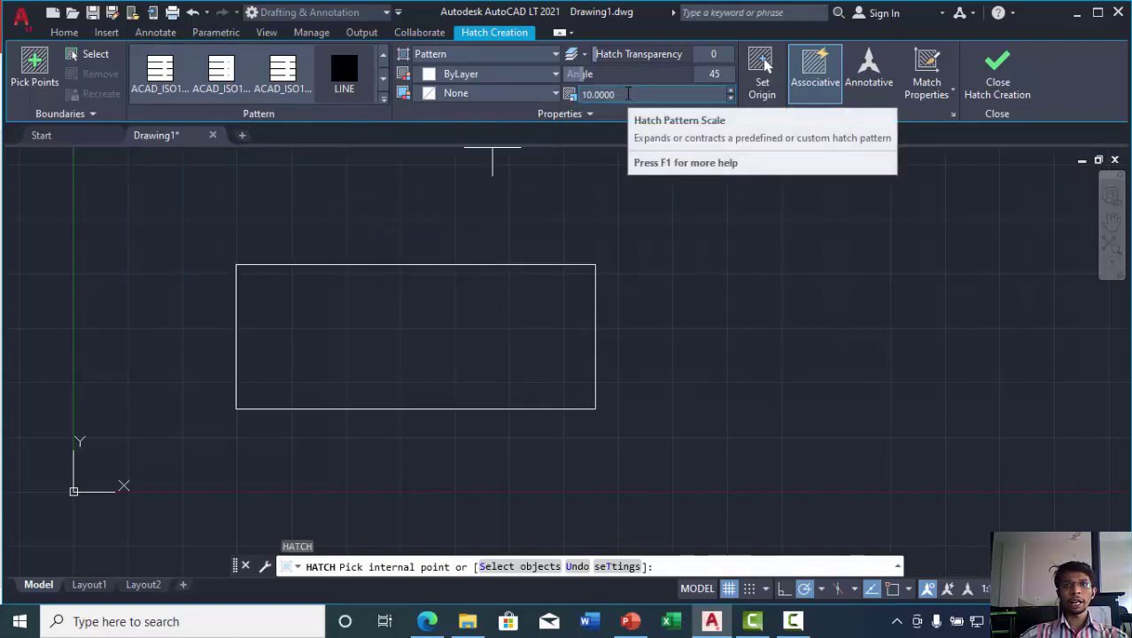
click(628, 93)
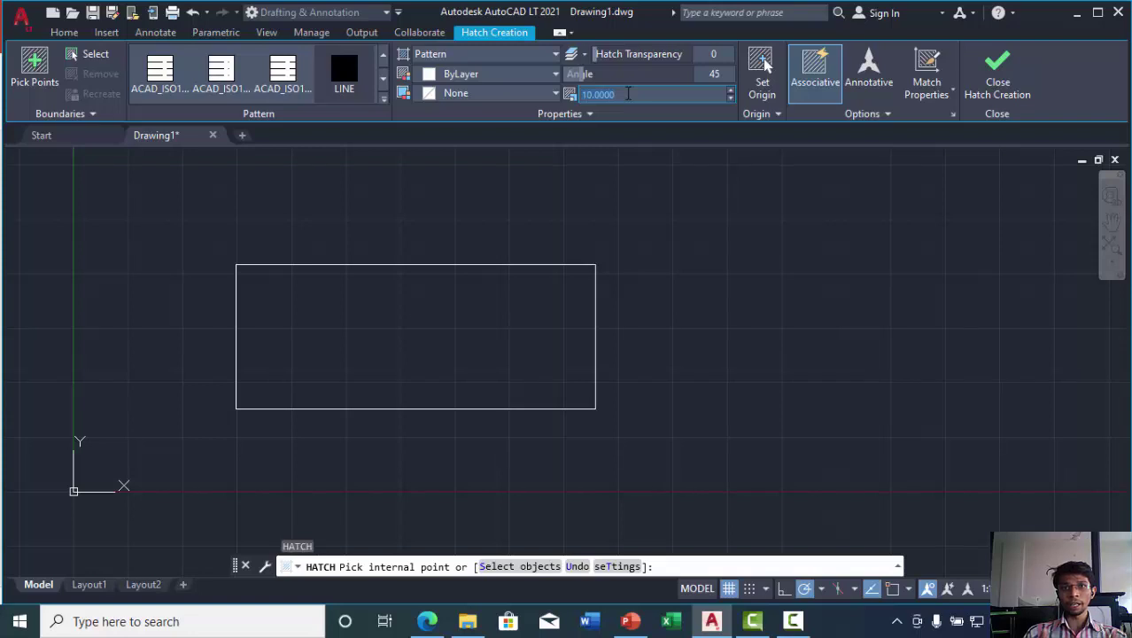
text(12)
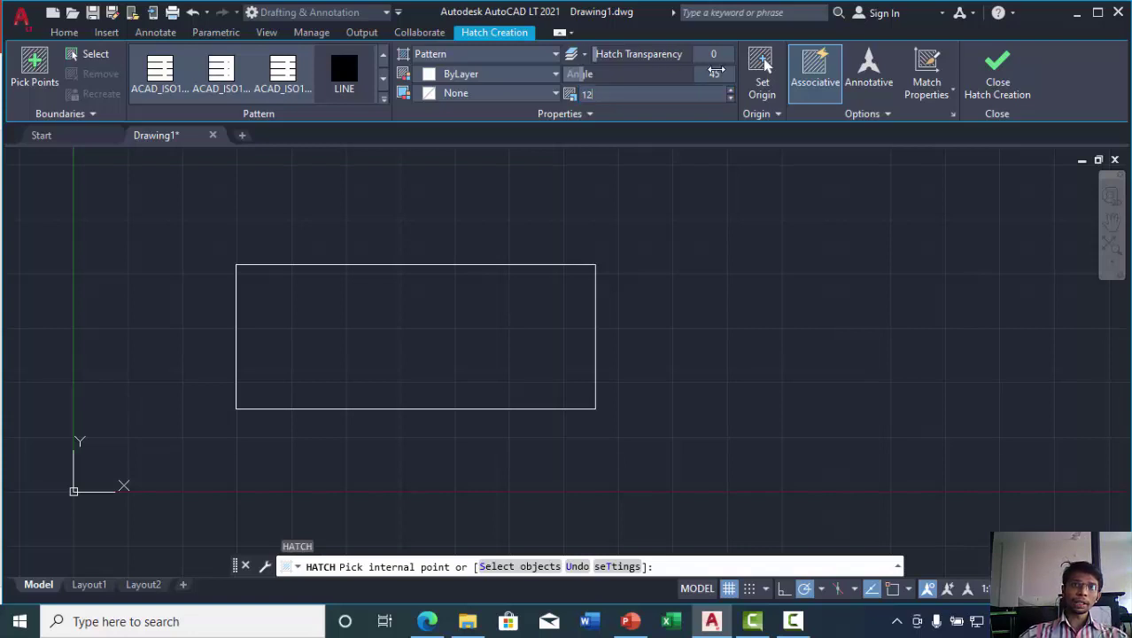
key(Return)
click(719, 73)
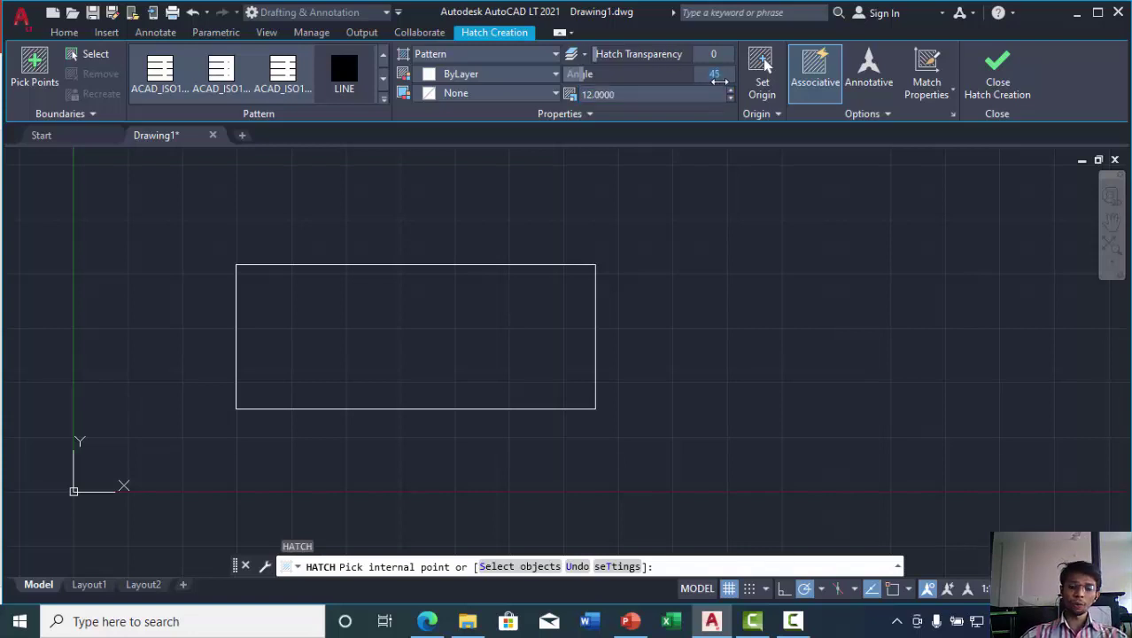
text(45)
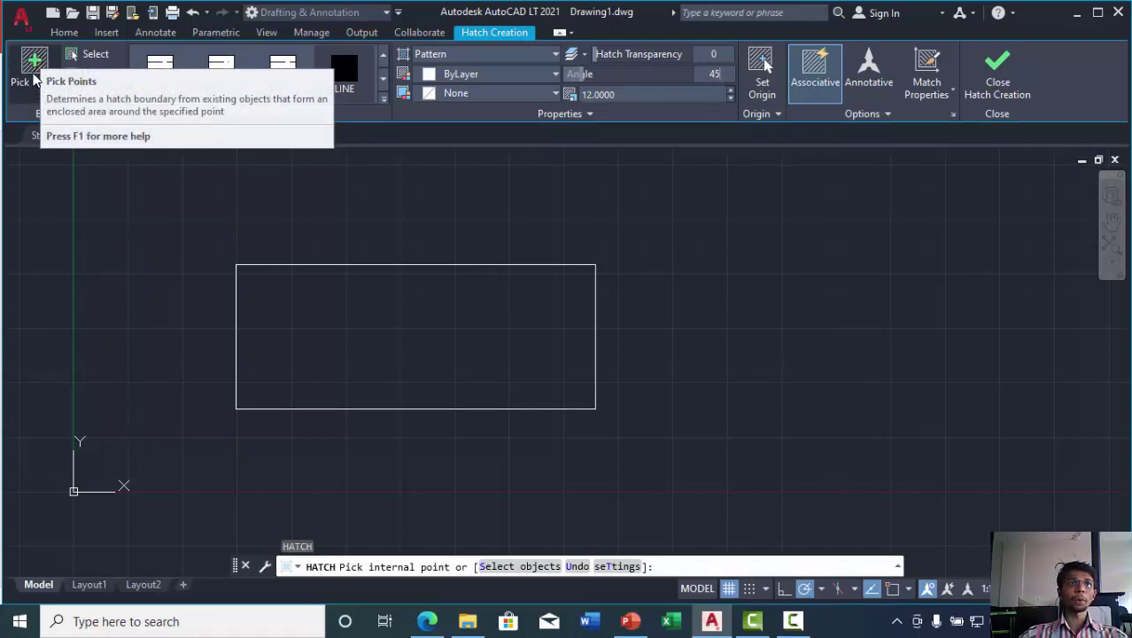
Pick inside the rectangle to fill it with the 45° LINE hatch at scale 12.
click(39, 65)
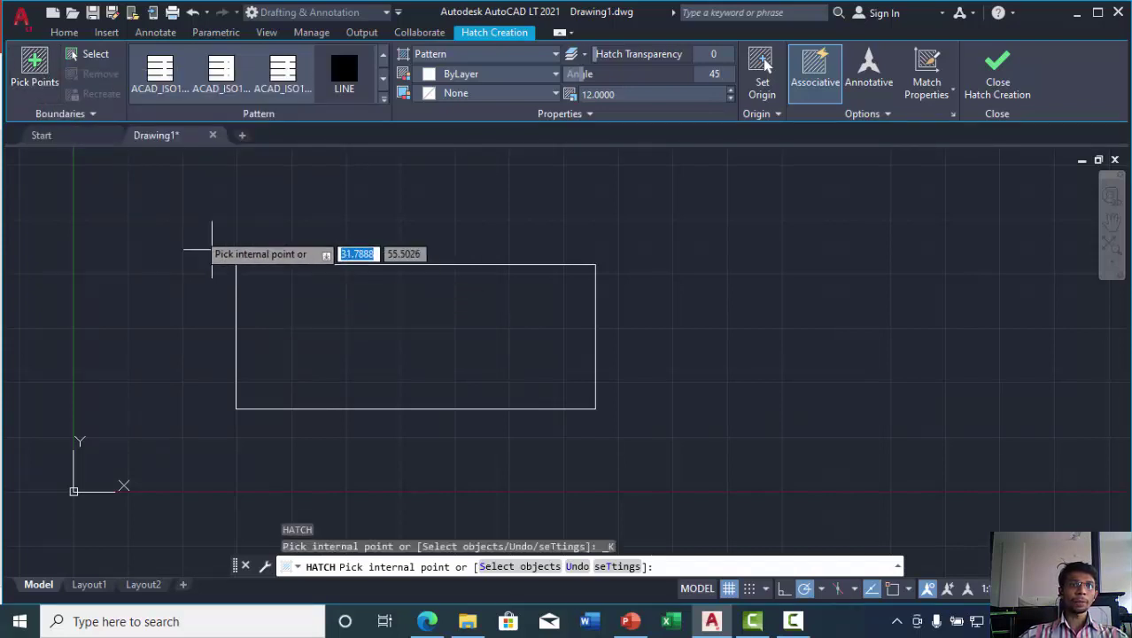
click(35, 62)
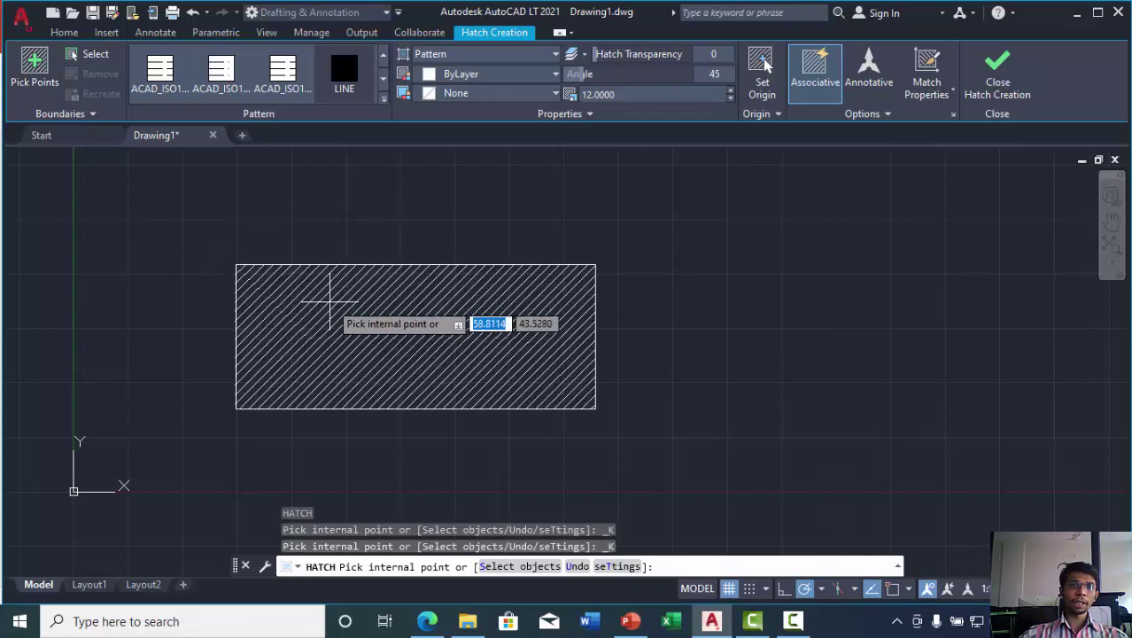
click(330, 300)
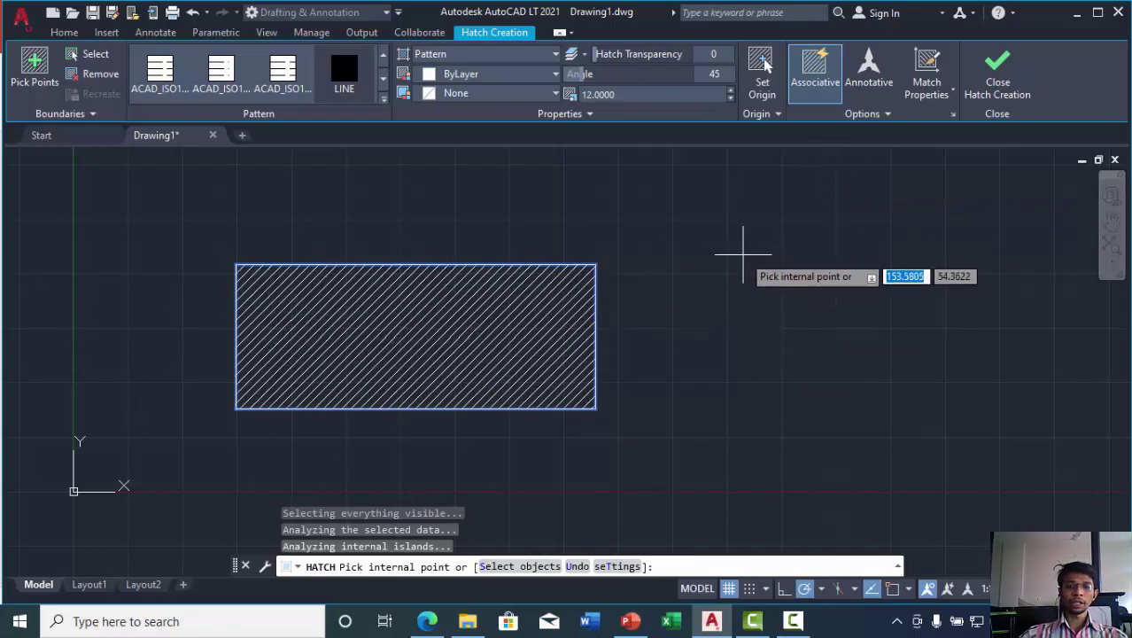
key(Return)
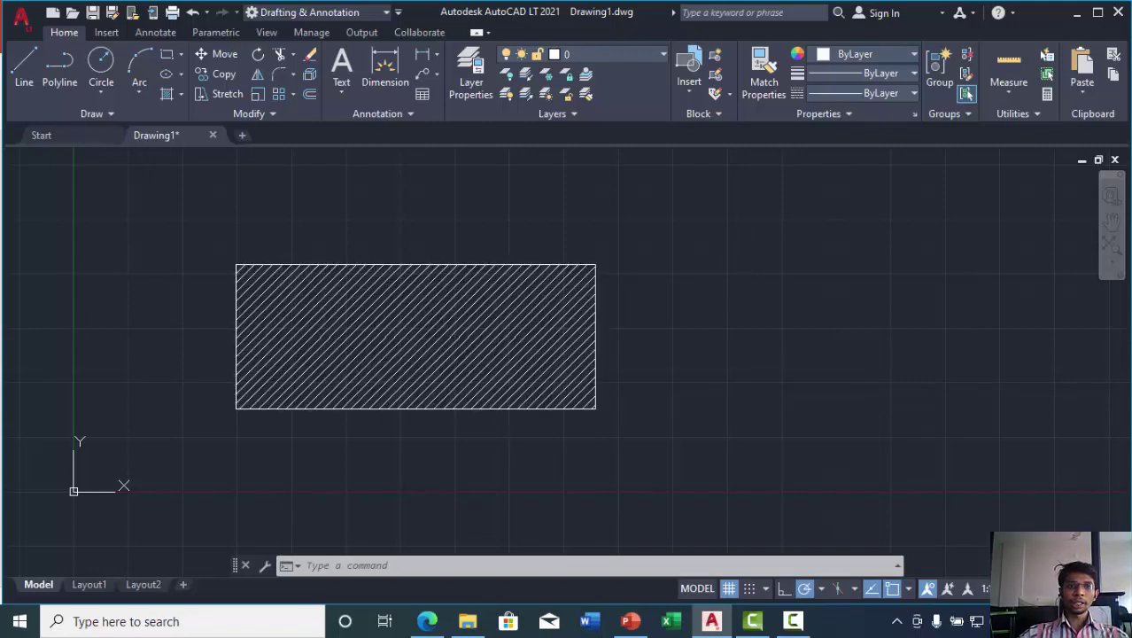
Select and delete the hatch, then lasso-select and delete the rectangle.
click(395, 327)
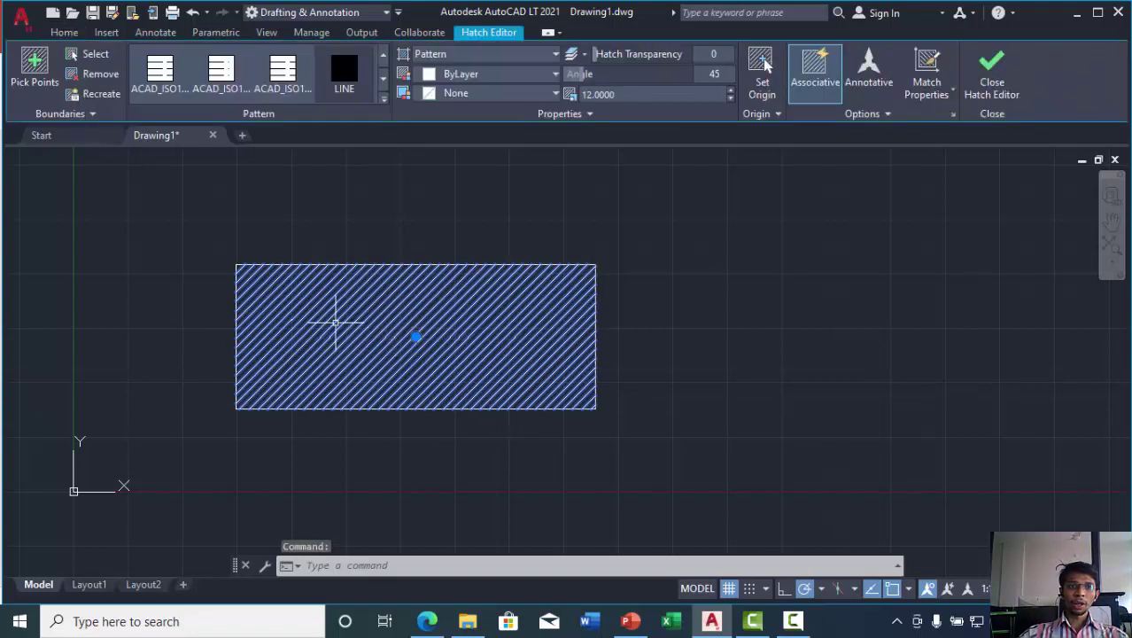
key(Delete)
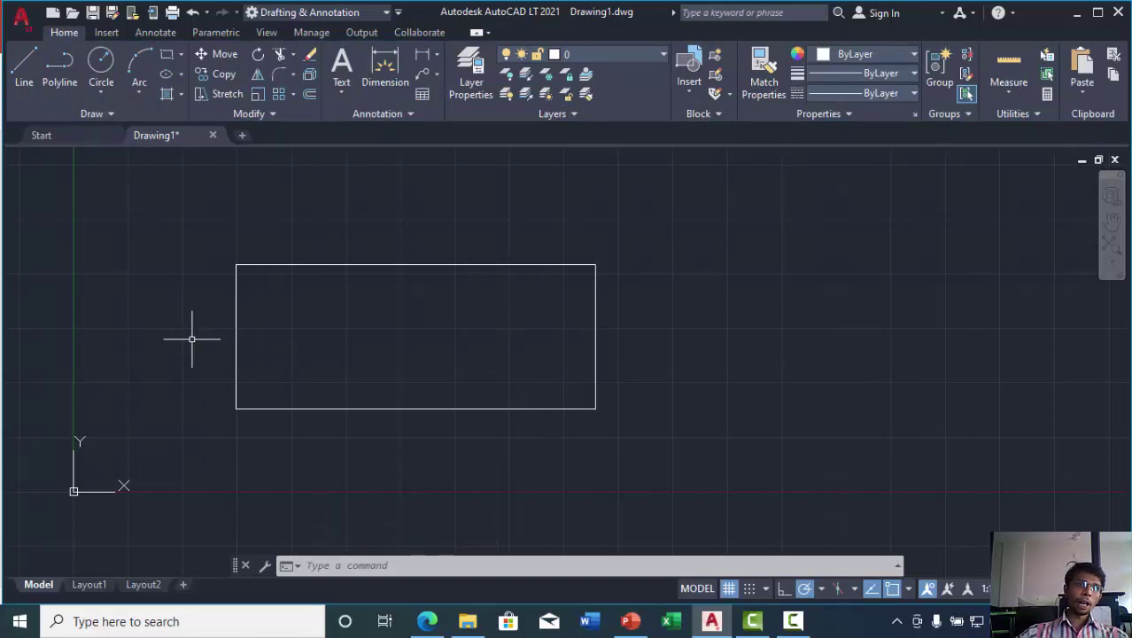
mouse_move(178, 215)
mouse_down()
mouse_move(742, 255)
mouse_move(734, 232)
mouse_up()
key(Delete)
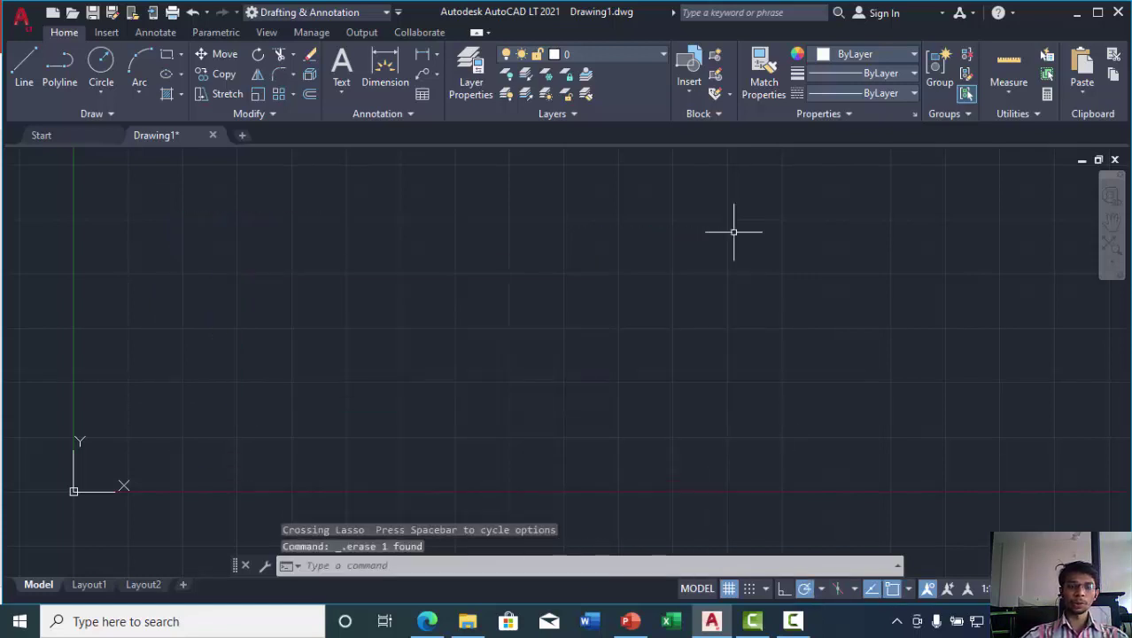
Draw a five-segment line outline (top, right, bottom, slanted edges) leaving a gap at upper left.
click(25, 68)
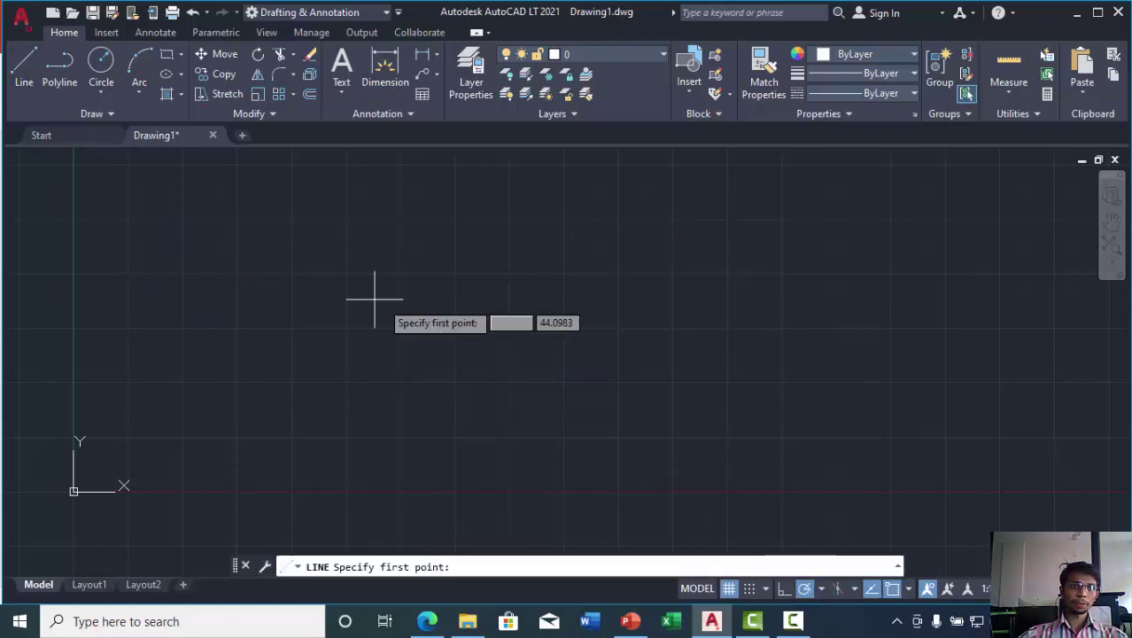
click(348, 248)
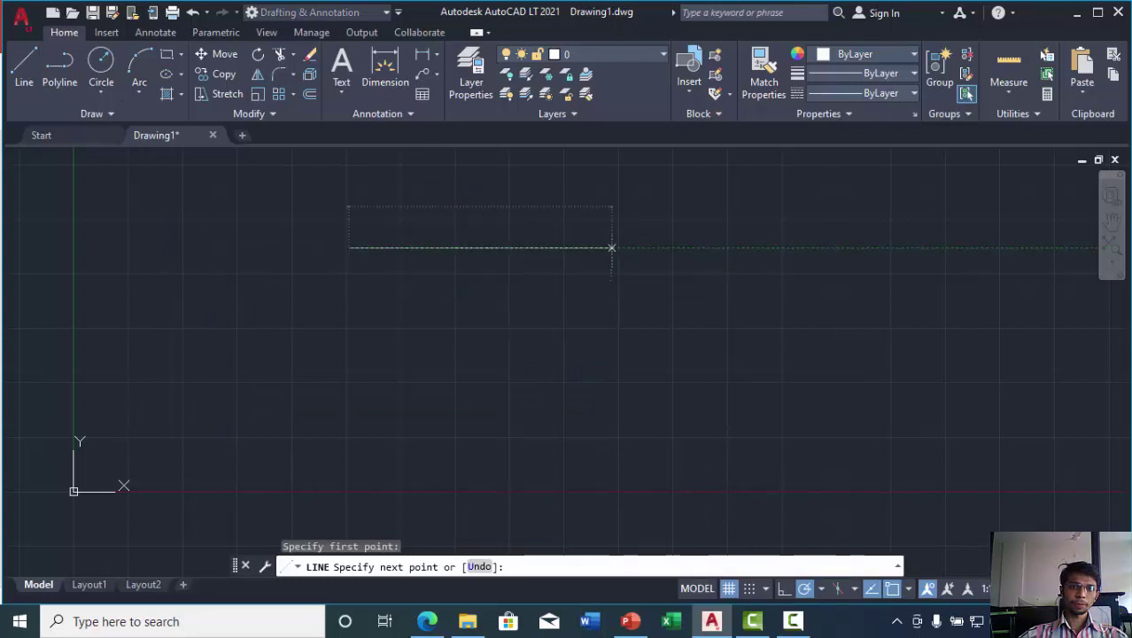
click(612, 248)
click(621, 362)
click(458, 348)
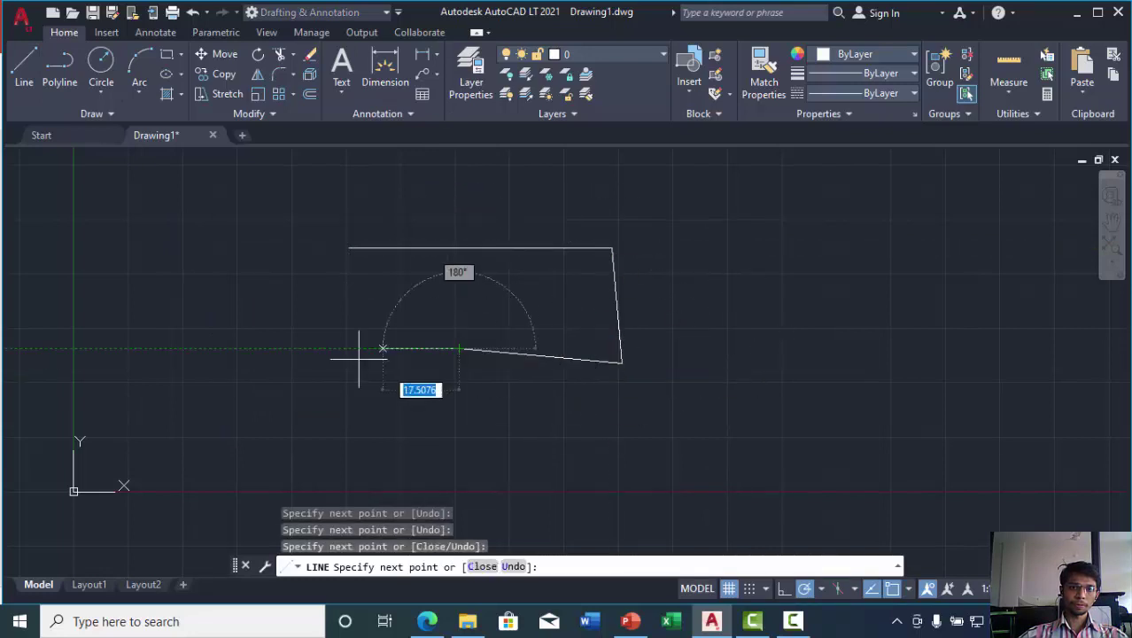
click(409, 333)
click(343, 301)
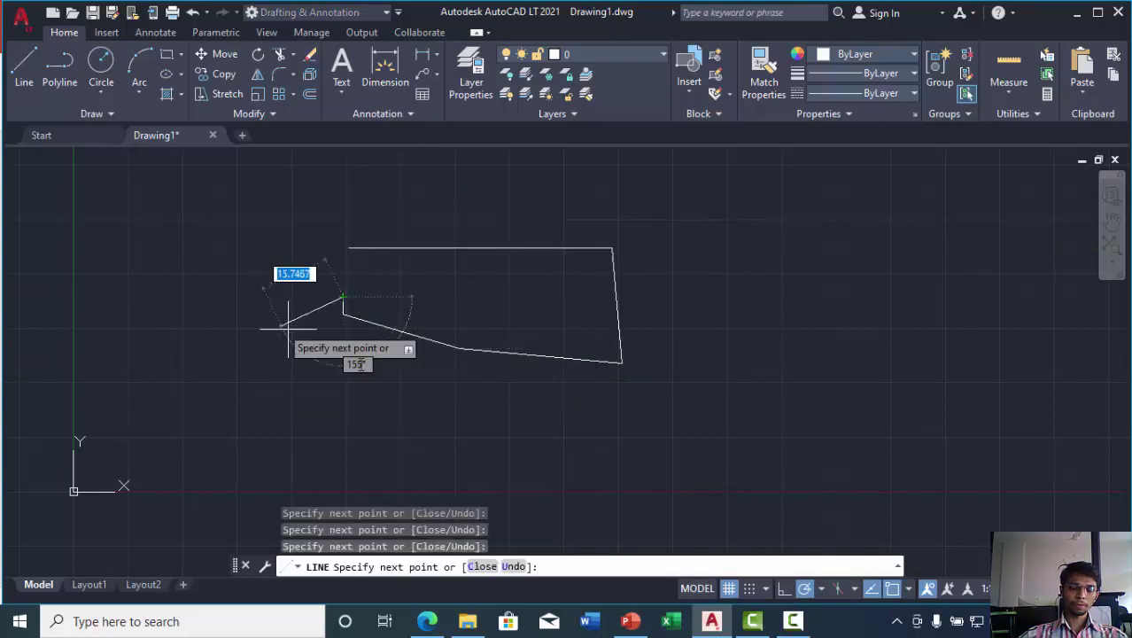
key(Return)
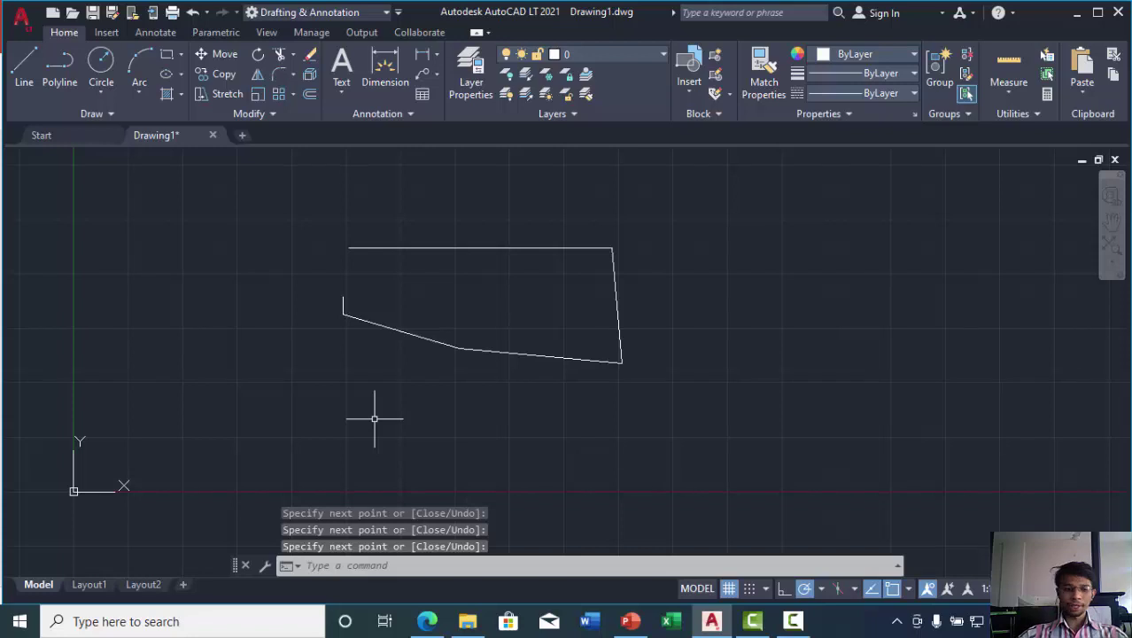
Try hatching inside the open outline, dismiss the Boundary Definition Error, and cancel the hatch.
text(H)
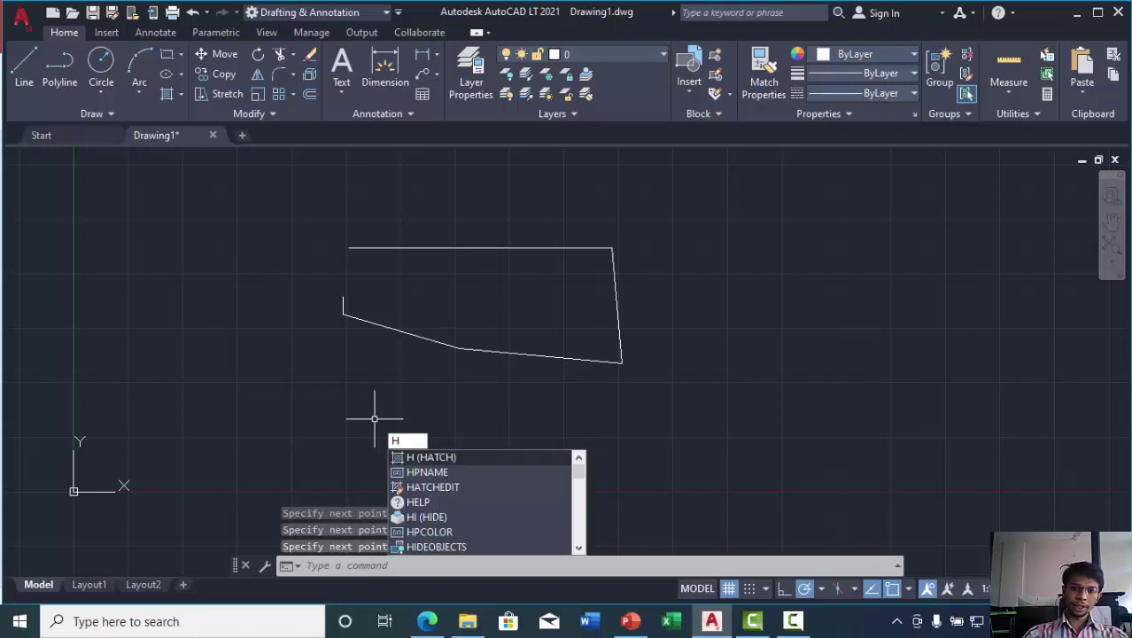
key(Return)
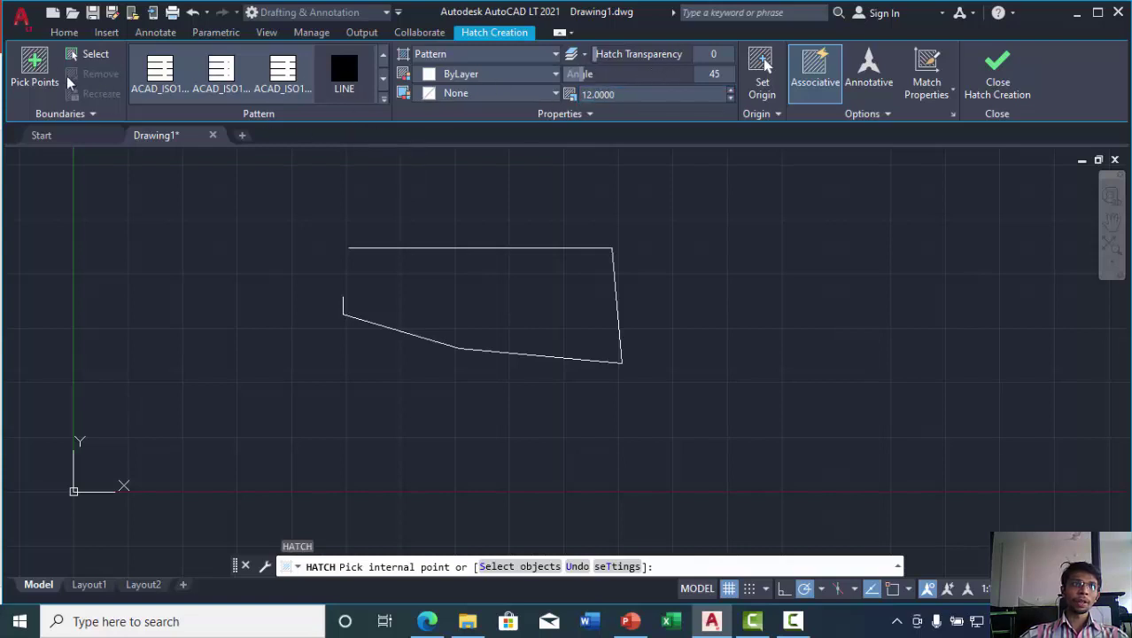
click(46, 71)
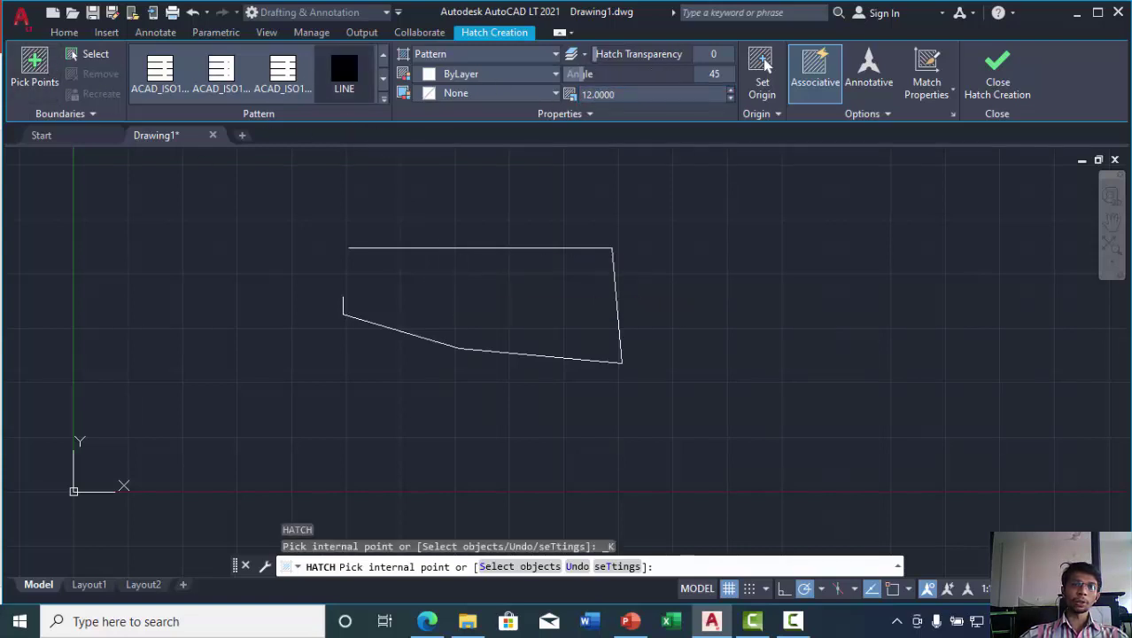
click(457, 286)
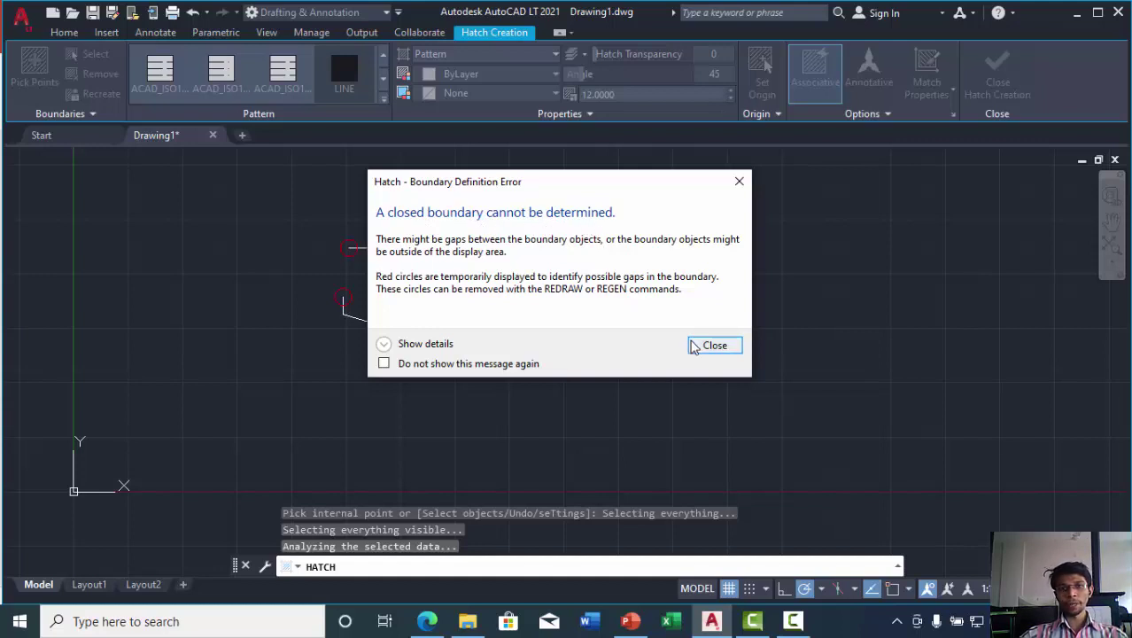
click(695, 347)
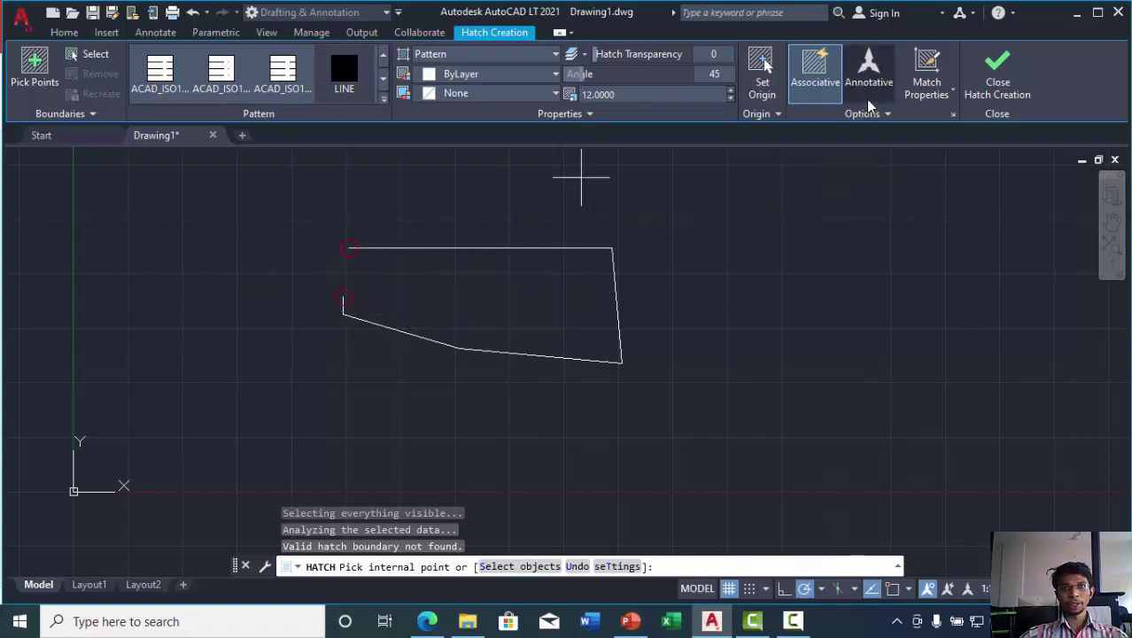
key(Escape)
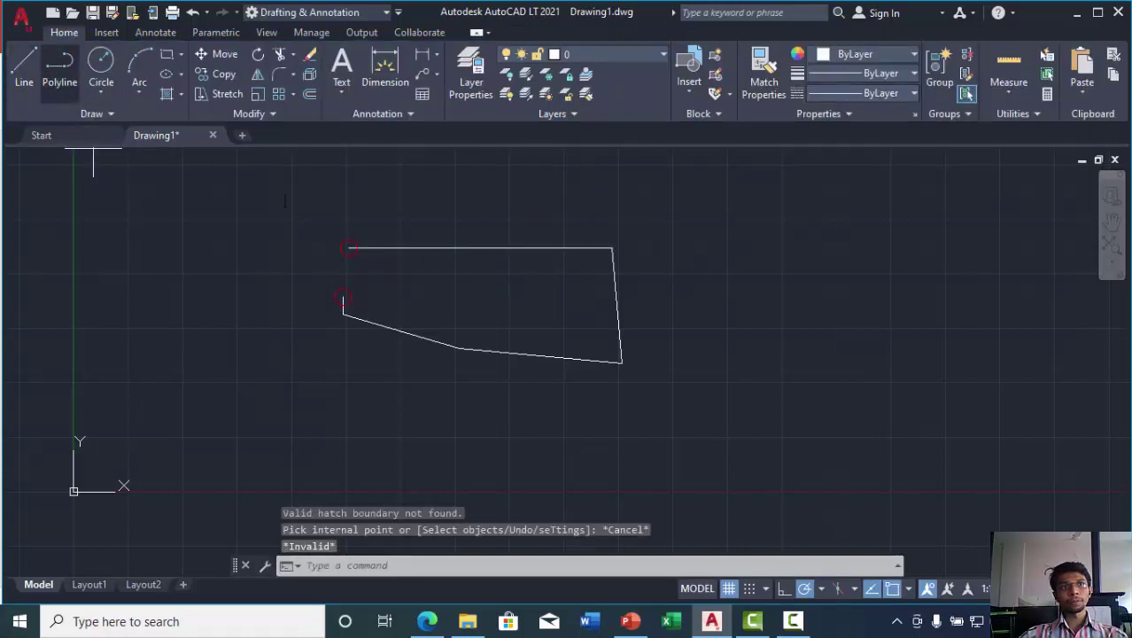
Draw a line joining the top edge's open end to the left side's open end.
click(24, 63)
click(347, 248)
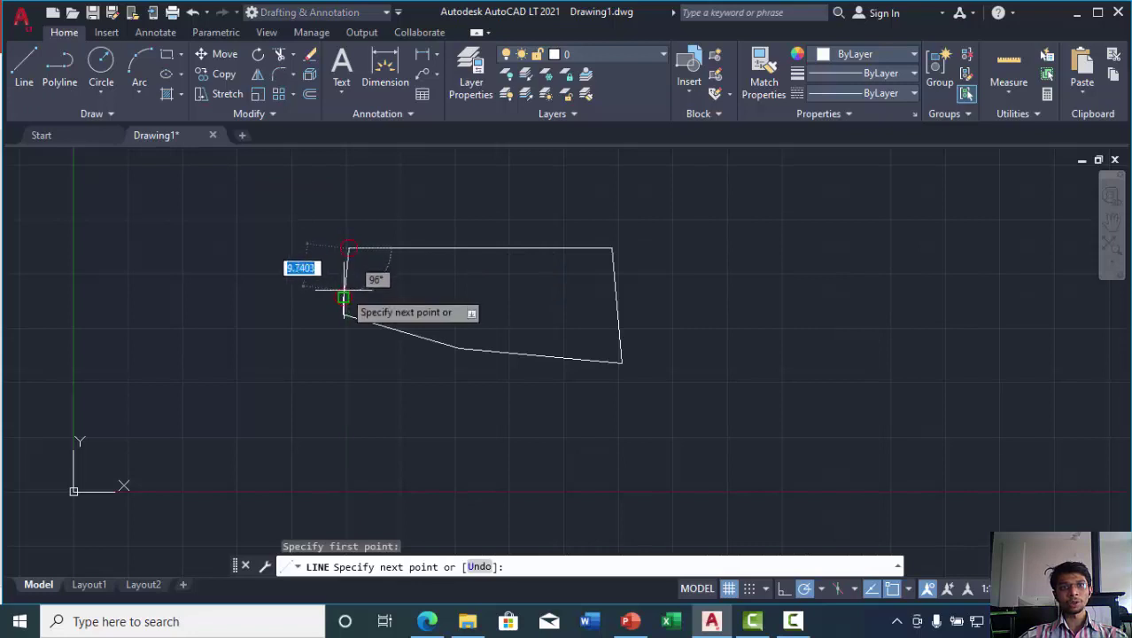
click(343, 297)
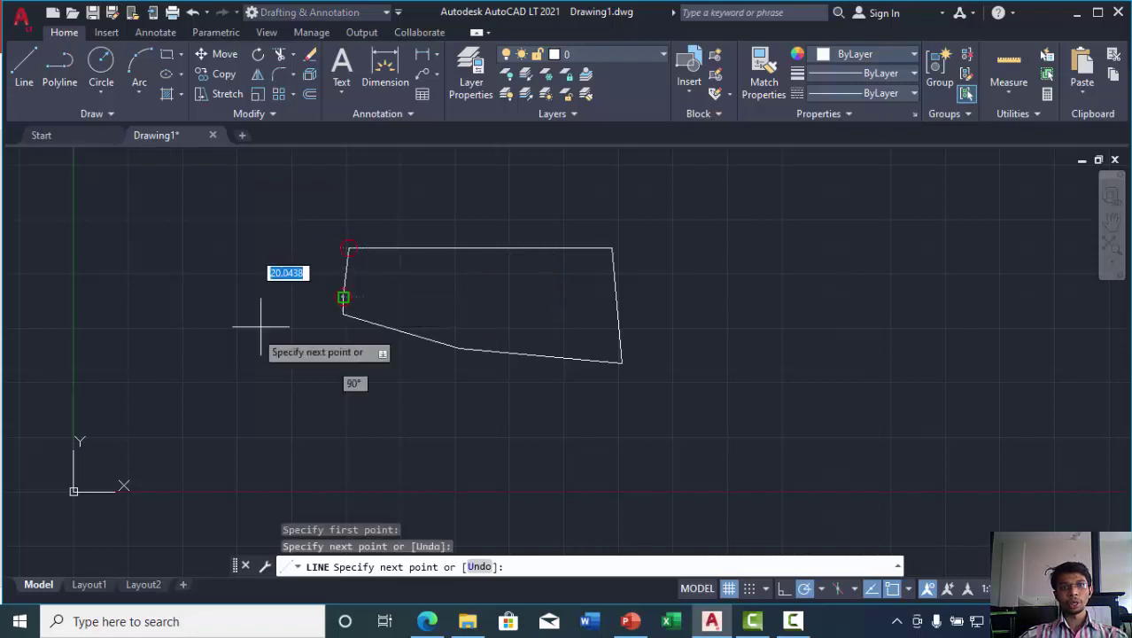
key(Return)
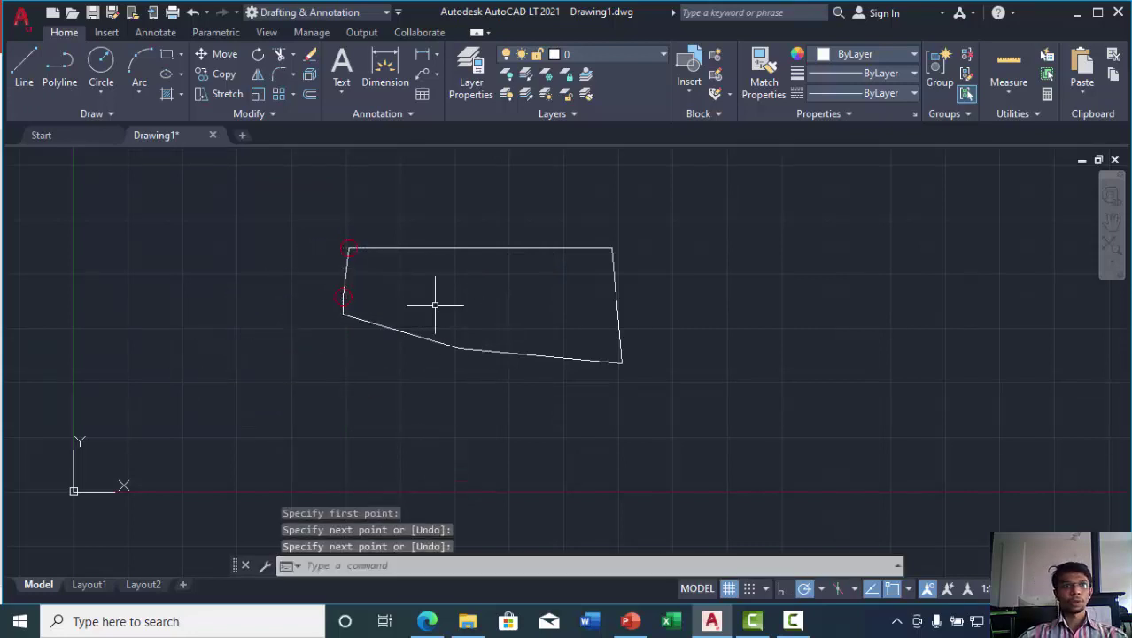
Hatch the now-closed shape with the angled LINE pattern by picking a point inside it.
text(h)
key(Return)
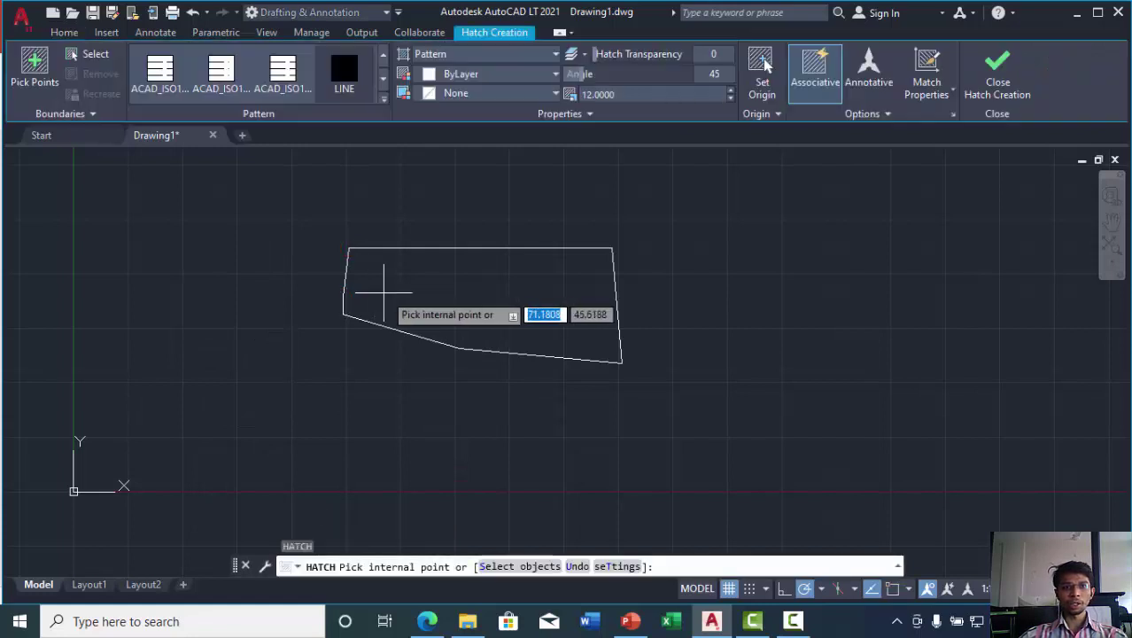
click(33, 59)
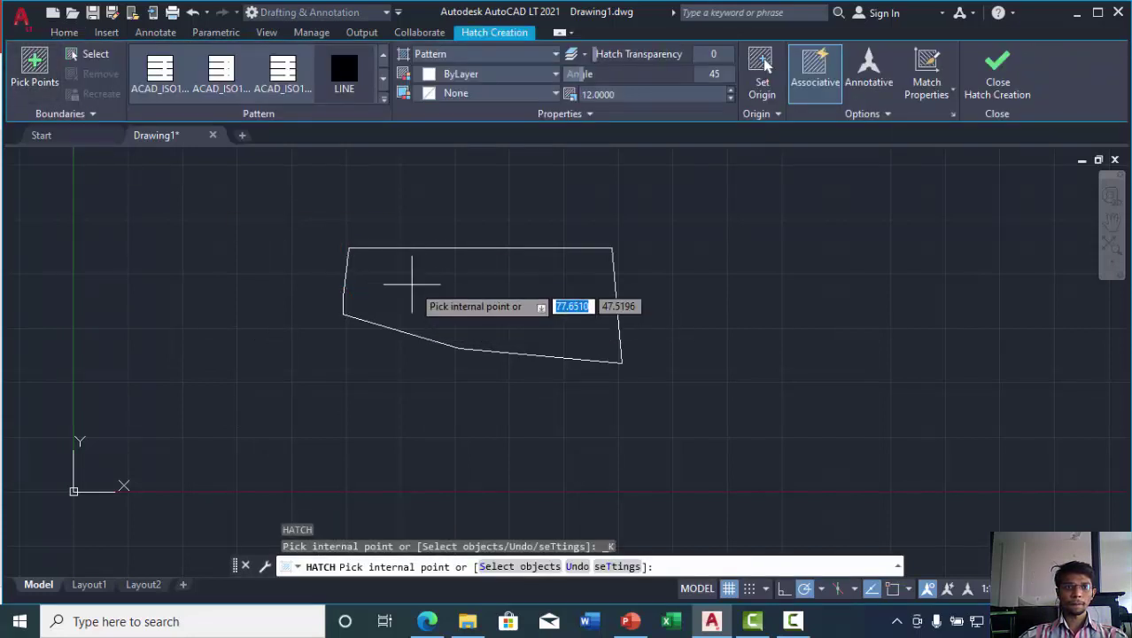
click(394, 292)
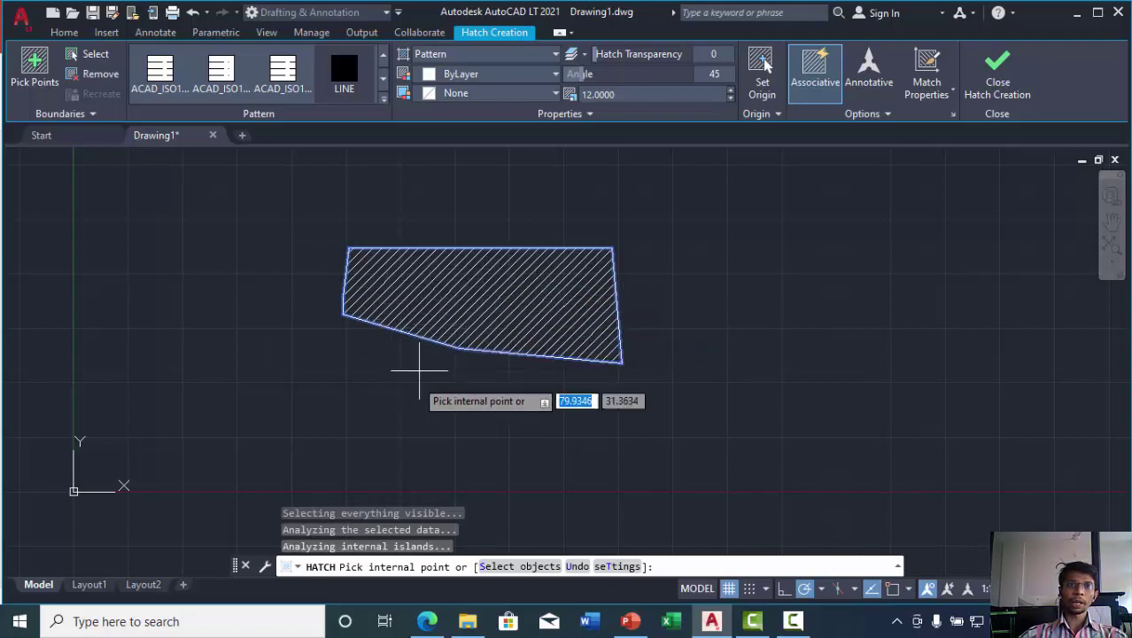
key(Return)
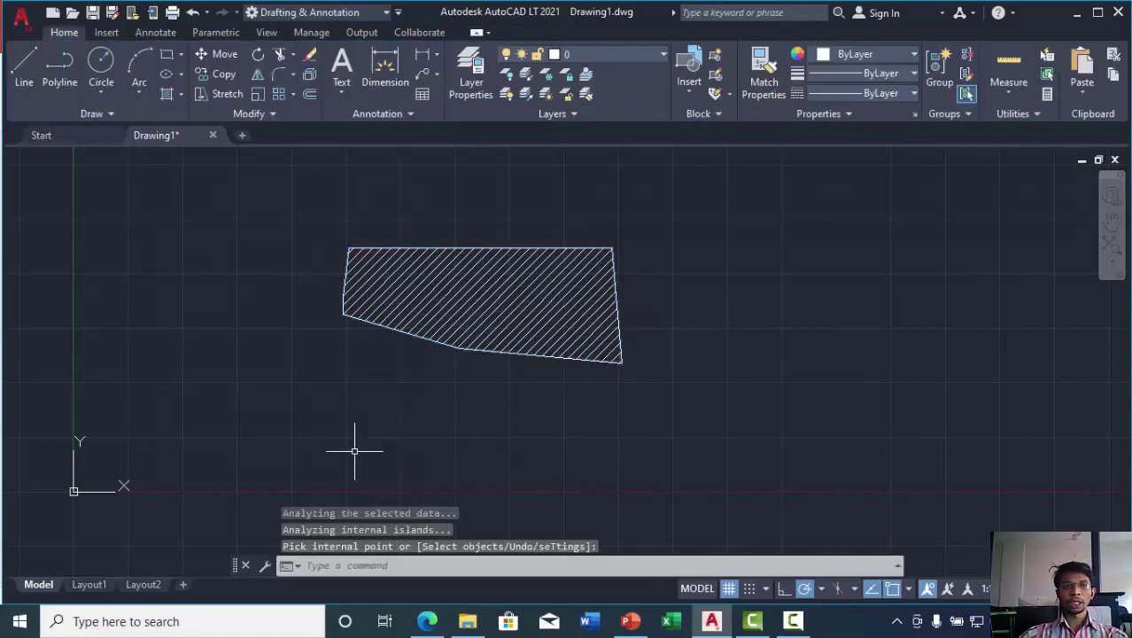